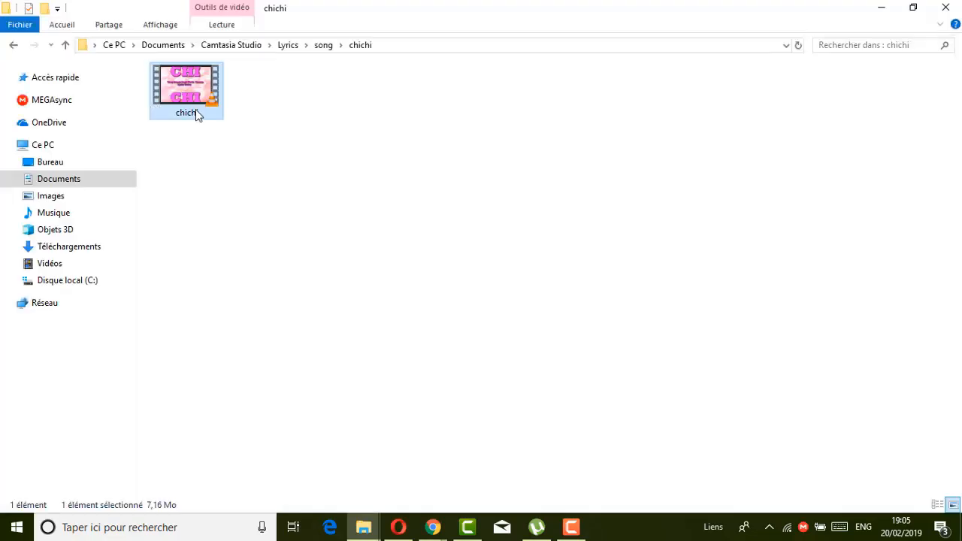
Step: Play the finished chichi lyrics video in VLC, pause it at the first verse, and close the player
double_click(196, 110)
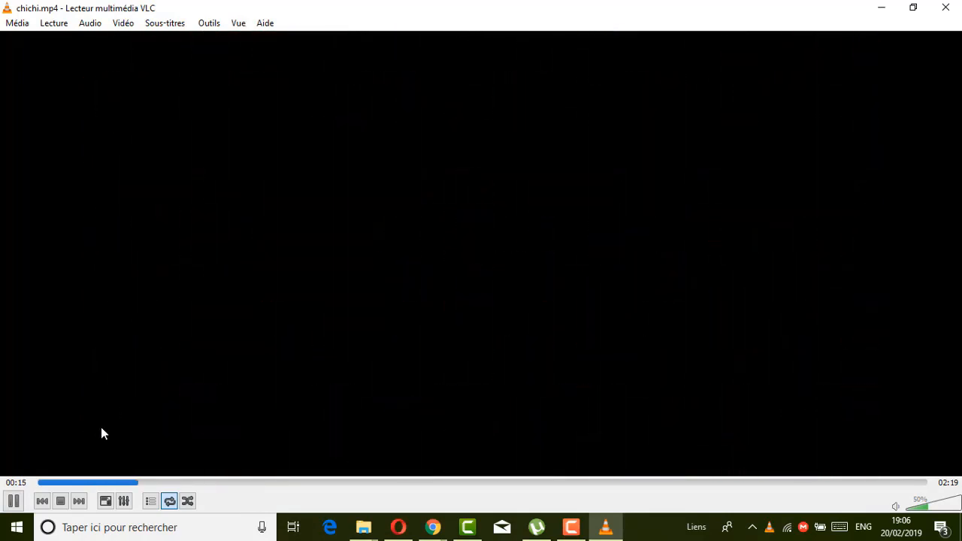
left_click(13, 501)
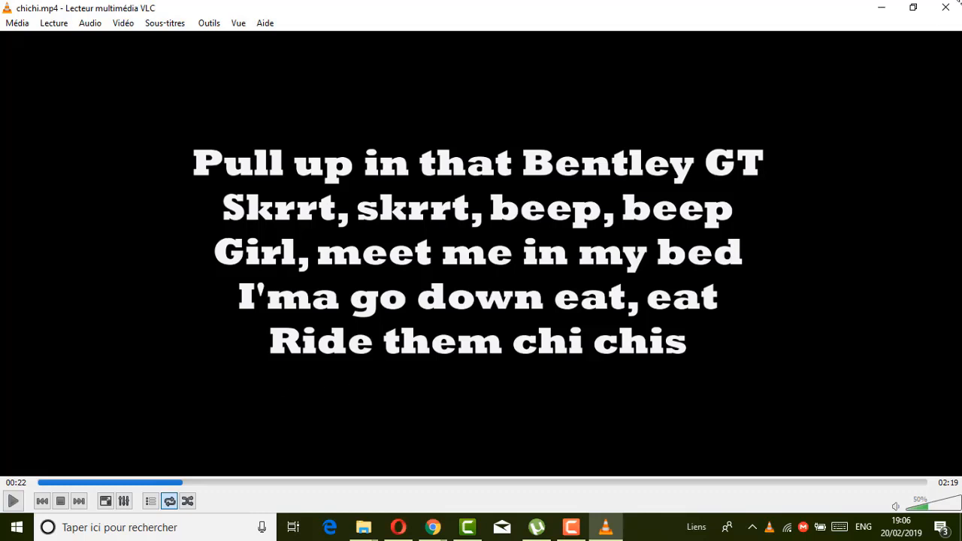
left_click(941, 9)
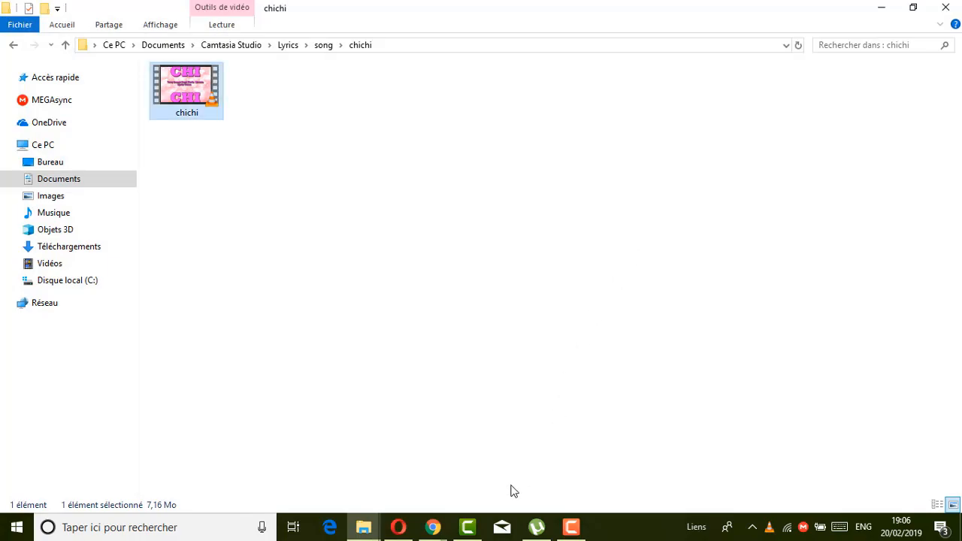
Step: Switch to Camtasia and place the Trey_Songz_-_Chi_Chi audio file from the Musique folder at the start of Track 1
left_click(471, 530)
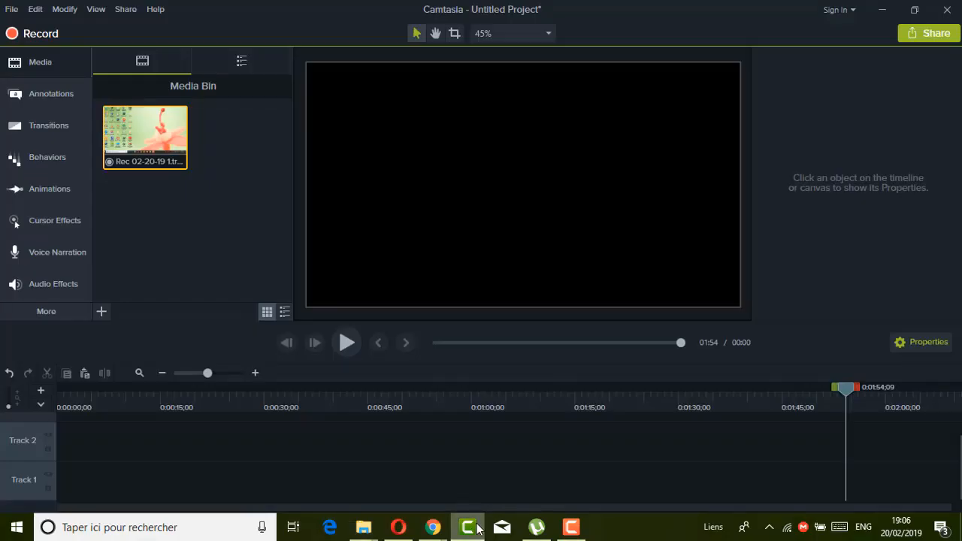
left_click(267, 251)
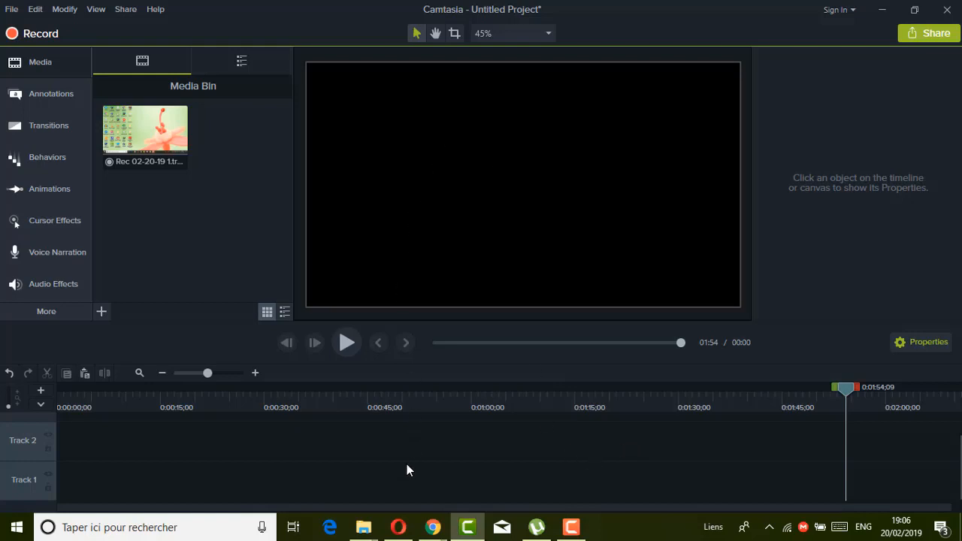
mouse_move(369, 528)
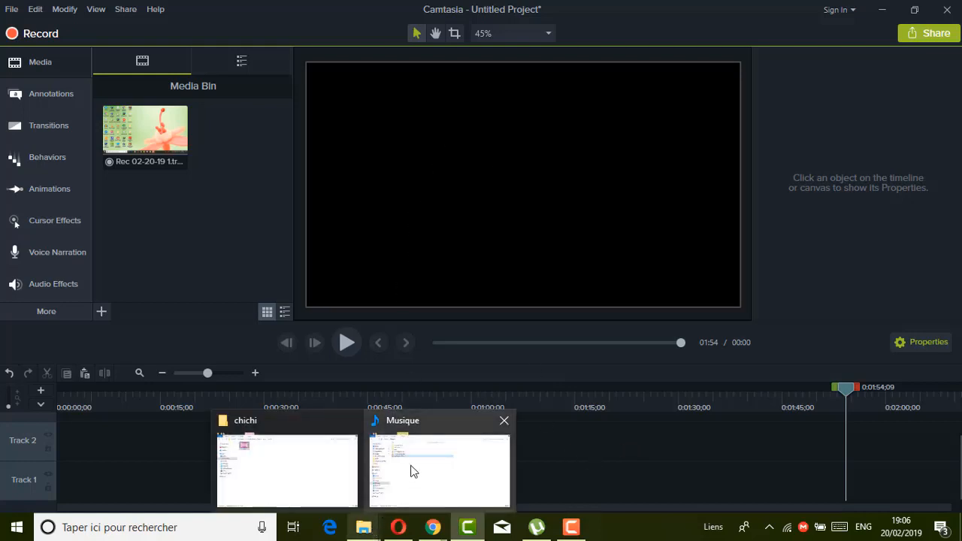
left_click(412, 471)
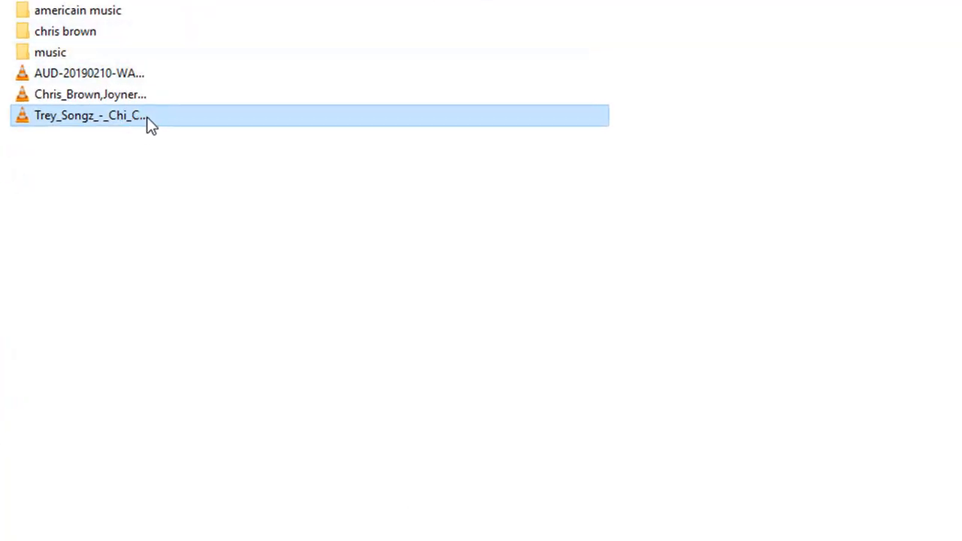
left_click_drag(147, 119, 348, 332)
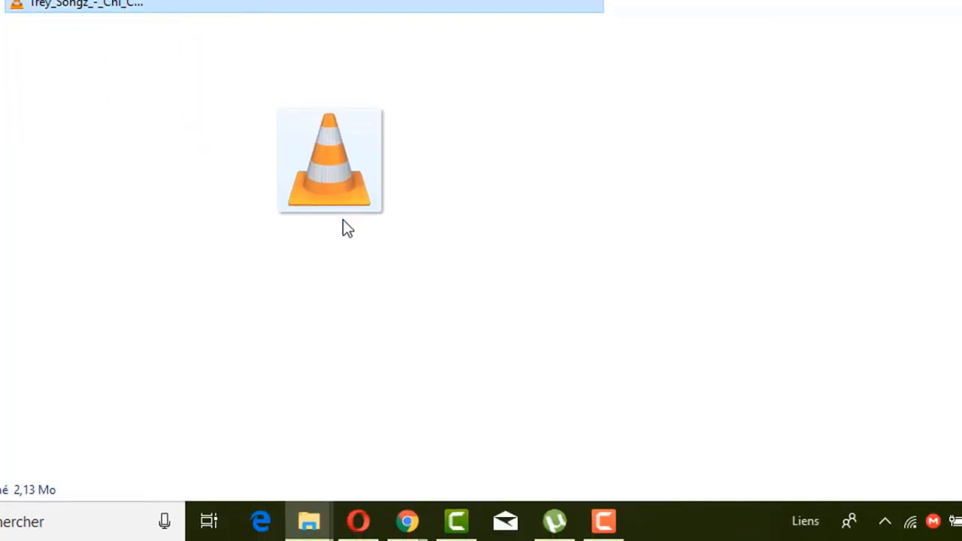
left_click_drag(343, 220, 135, 458)
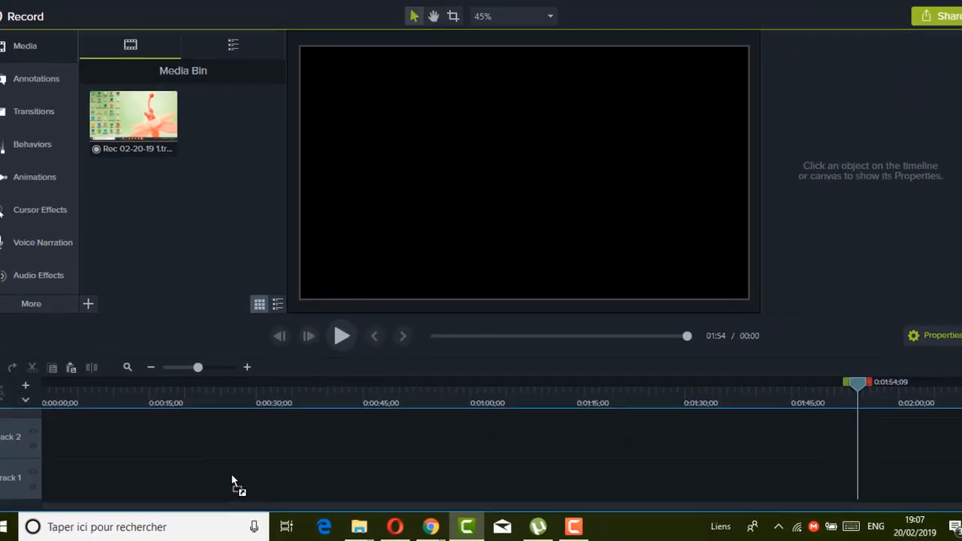
left_click_drag(233, 481, 166, 477)
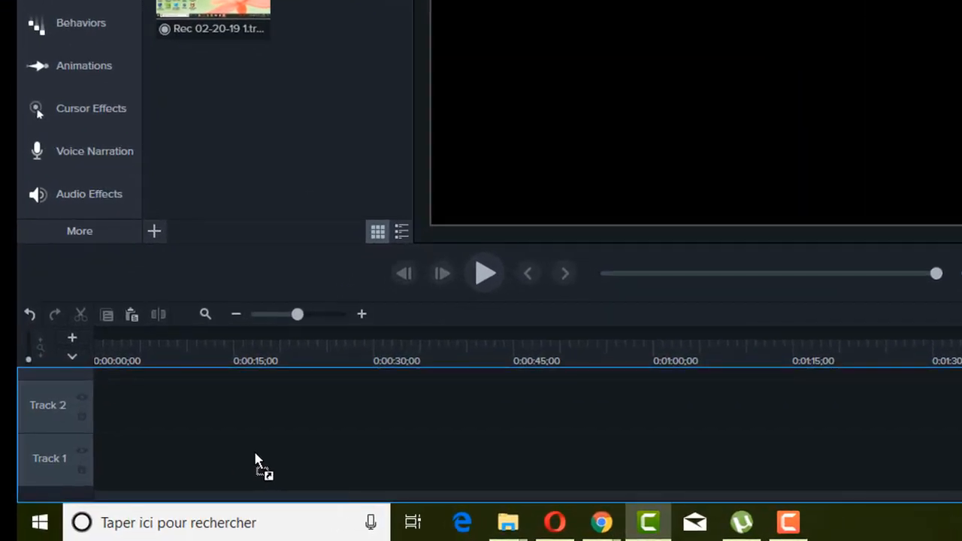
left_click_drag(256, 455, 255, 456)
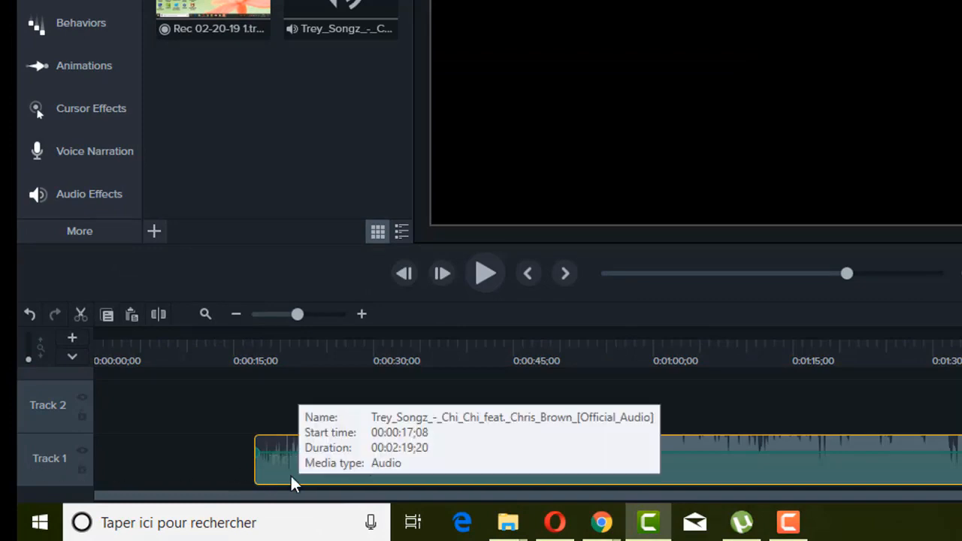
left_click_drag(291, 473, 82, 483)
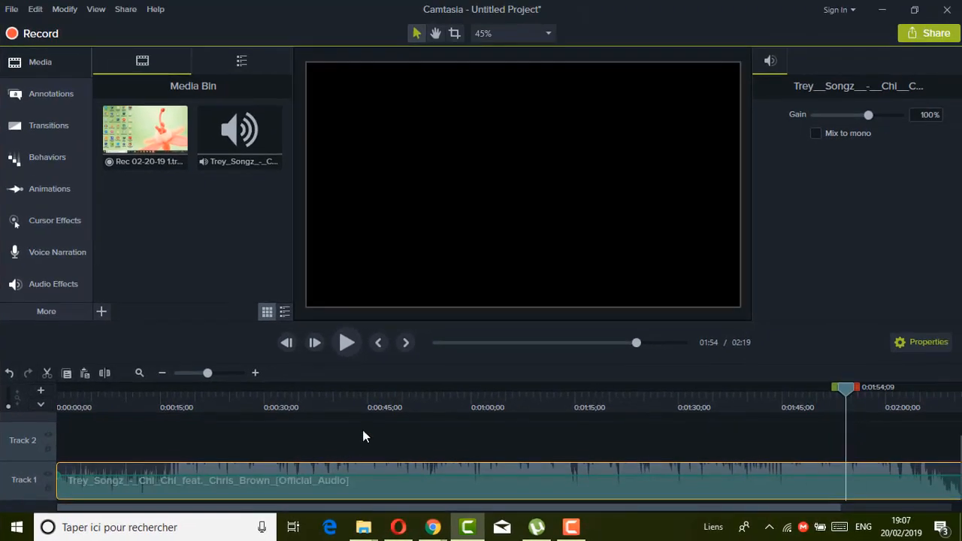
Step: Return the playhead to 0:00:00;00 and listen to the first few seconds of the song
left_click_drag(847, 388, 2, 406)
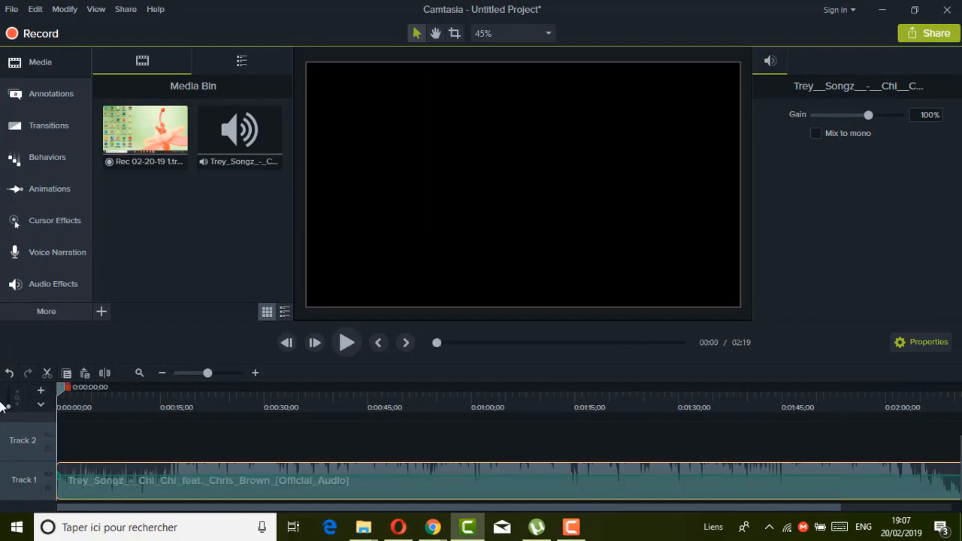
left_click(347, 345)
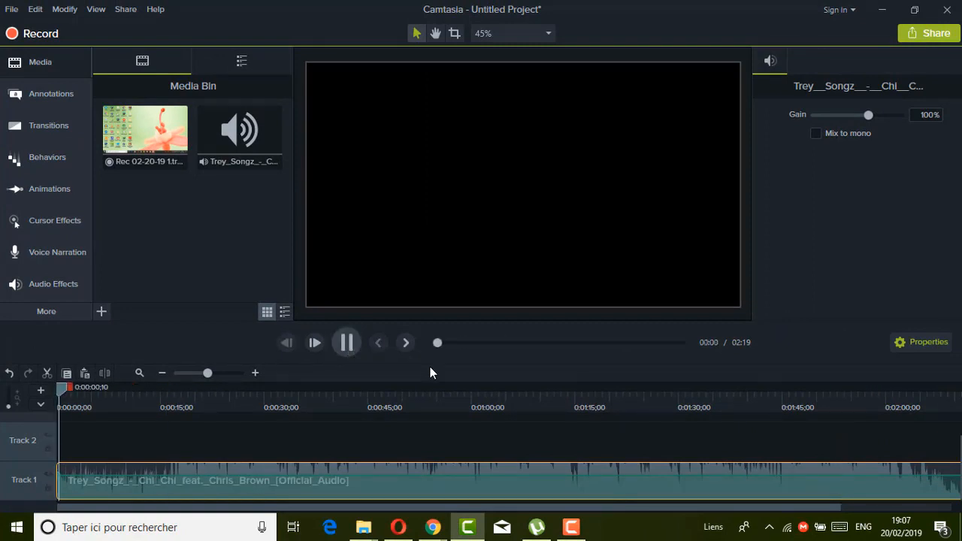
left_click(354, 342)
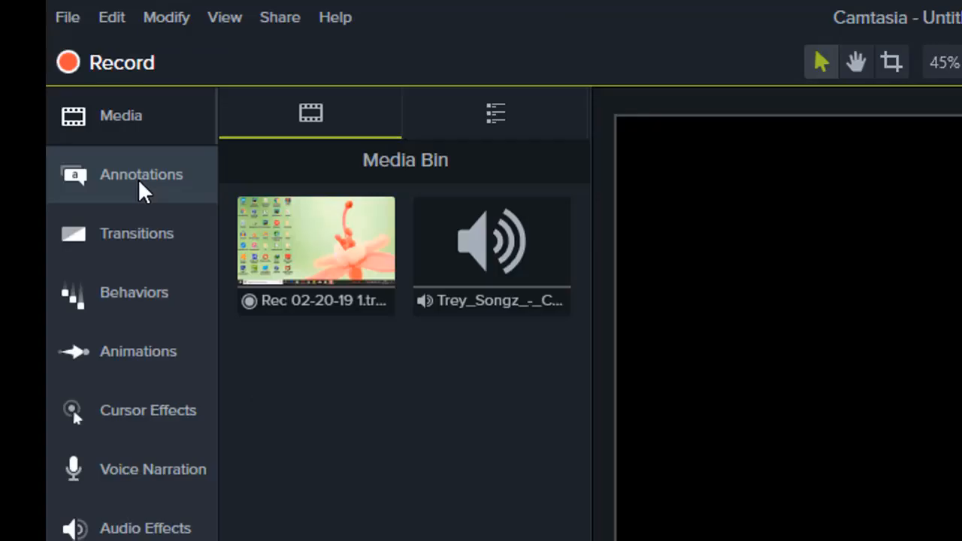
Step: Add a plain ABC text callout without background to Track 2 at about 25 seconds
left_click(137, 178)
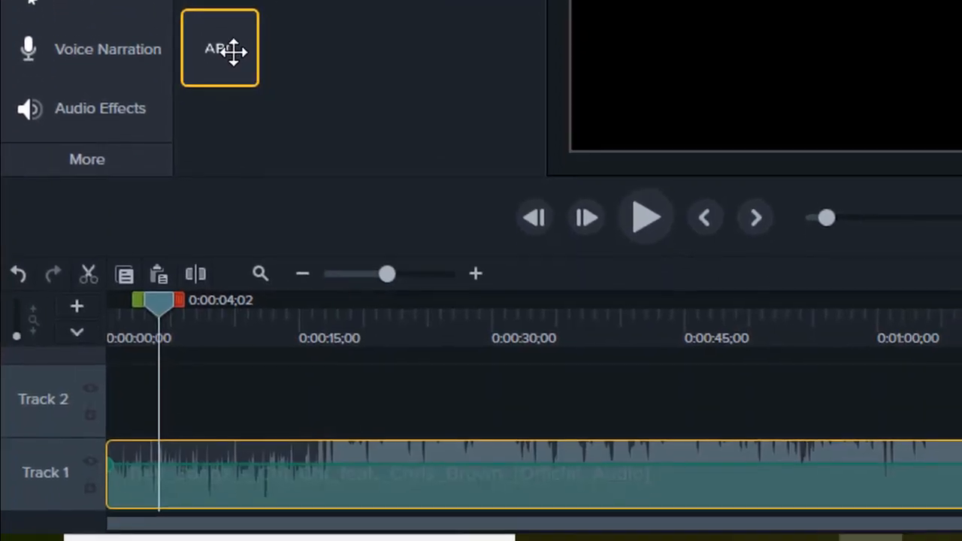
left_click_drag(233, 42, 428, 417)
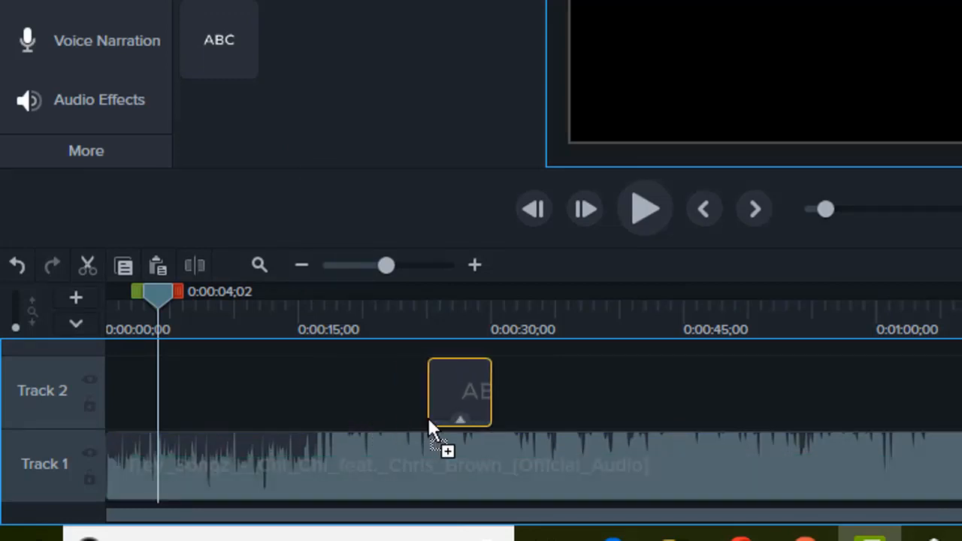
Step: Move the playhead over the text callout and resize its text box to fill the entire canvas
left_click_drag(164, 296, 319, 295)
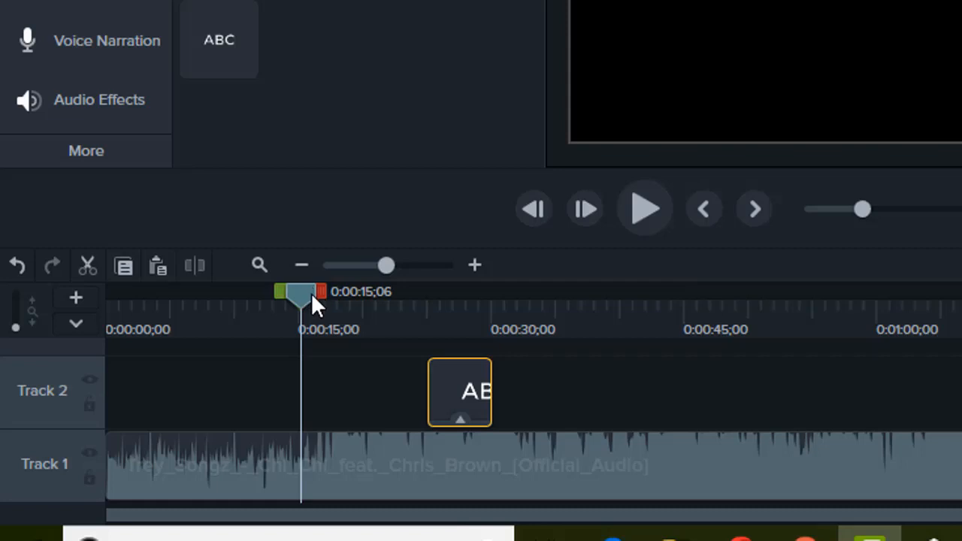
left_click_drag(310, 297, 422, 303)
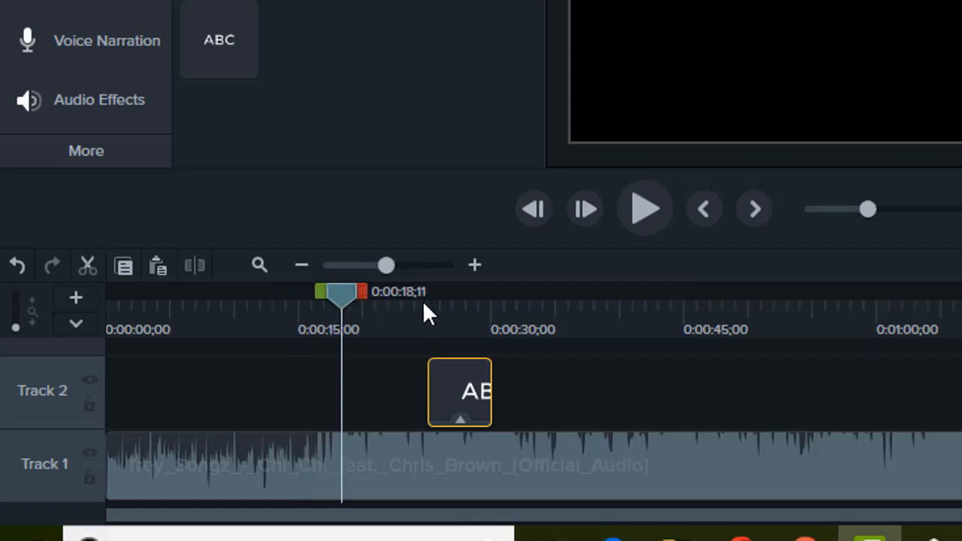
left_click(486, 307)
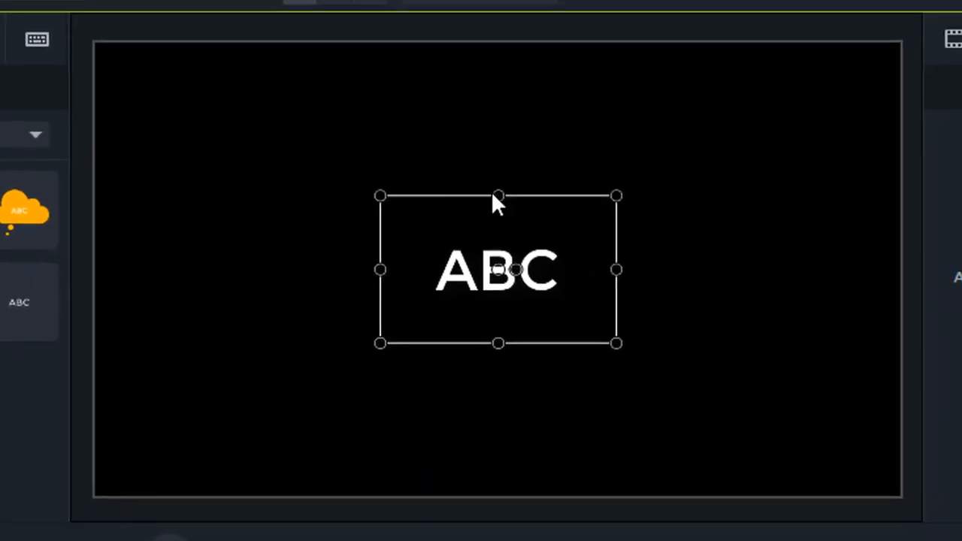
left_click_drag(496, 195, 499, 43)
left_click_drag(380, 191, 100, 218)
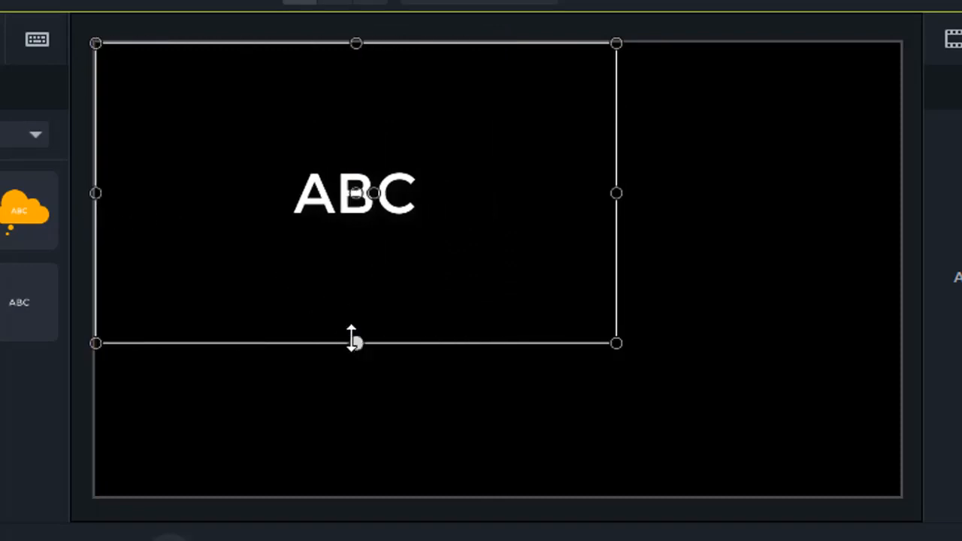
left_click_drag(356, 342, 367, 537)
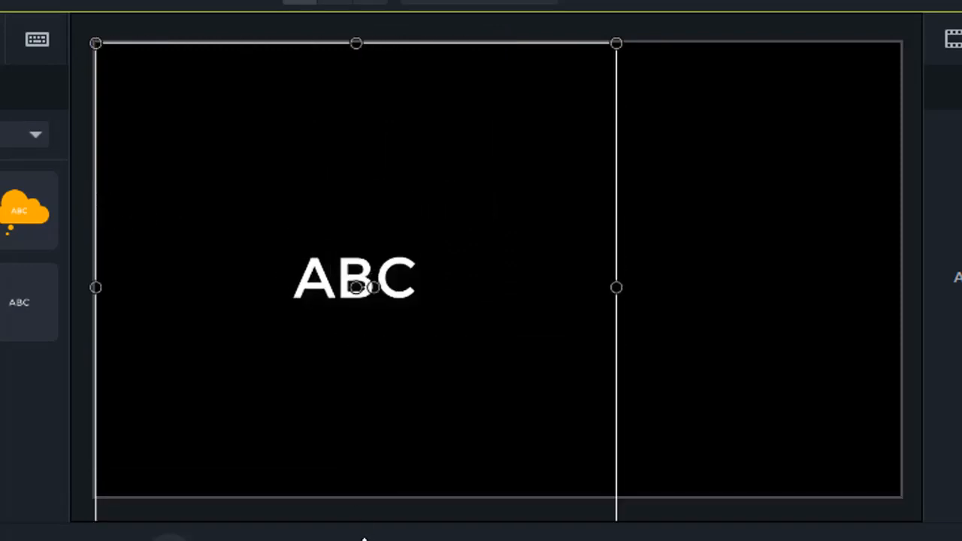
left_click_drag(614, 300, 889, 284)
mouse_move(486, 130)
left_mouse_down()
mouse_move(488, 76)
mouse_move(480, 136)
left_mouse_up()
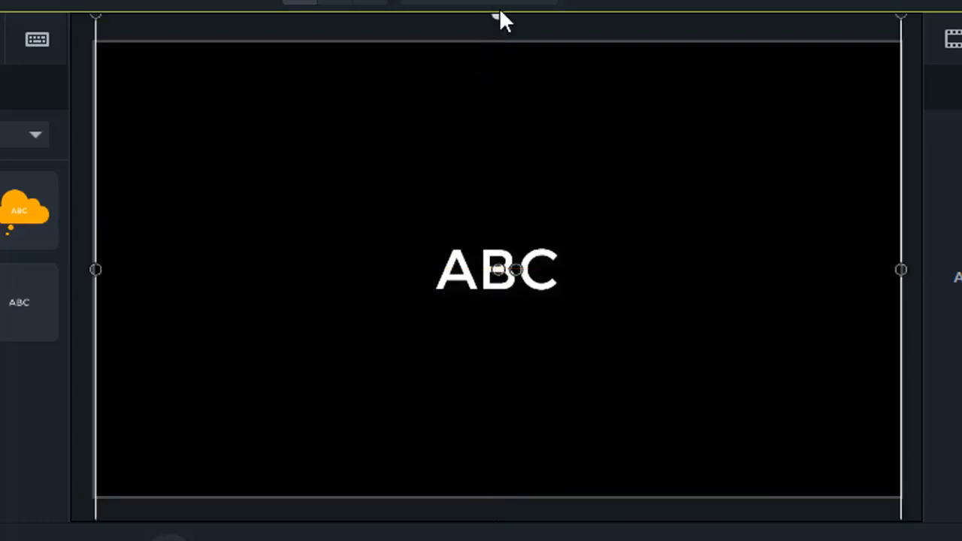
left_click_drag(496, 15, 496, 41)
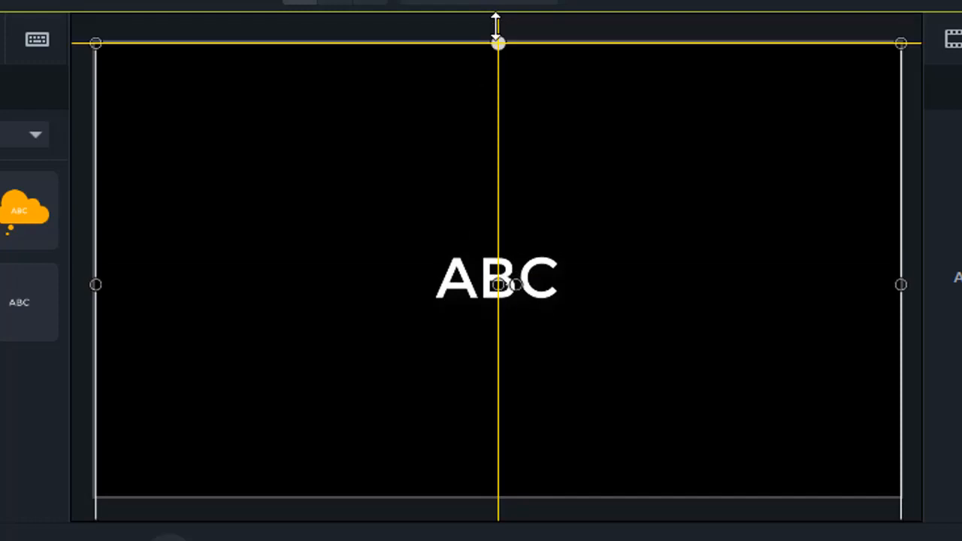
left_click_drag(528, 370, 526, 350)
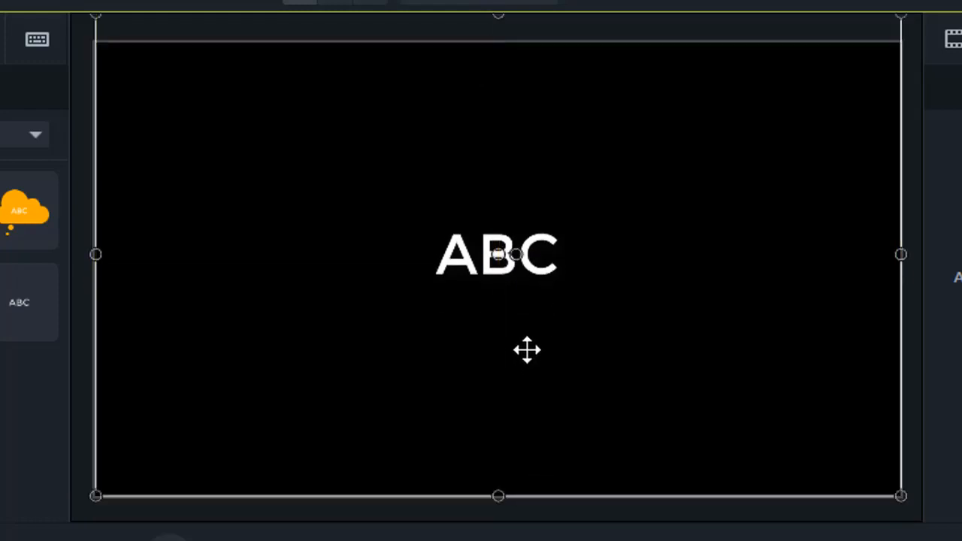
left_click_drag(496, 15, 496, 42)
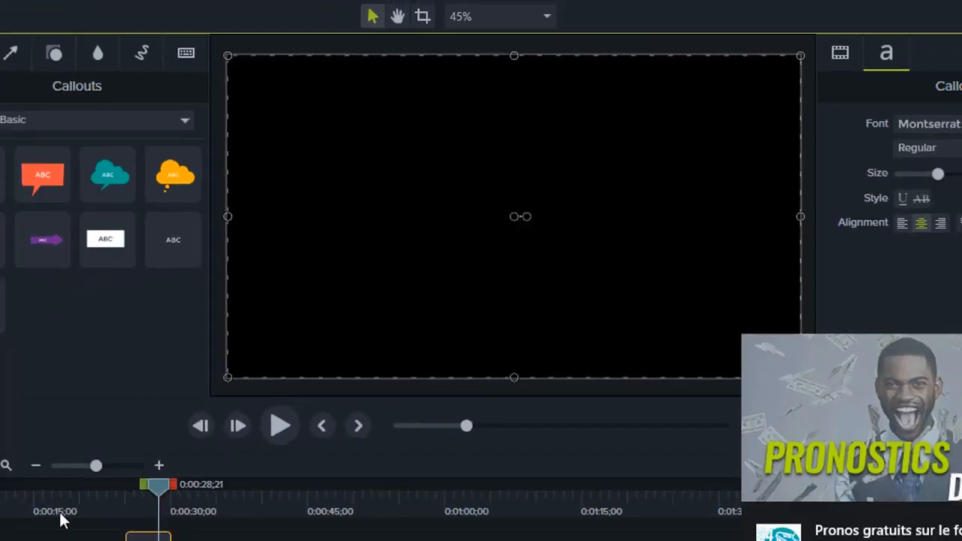
Step: Move the playhead to about 13 seconds, close the browser notification, and clear the notification center
left_click(15, 513)
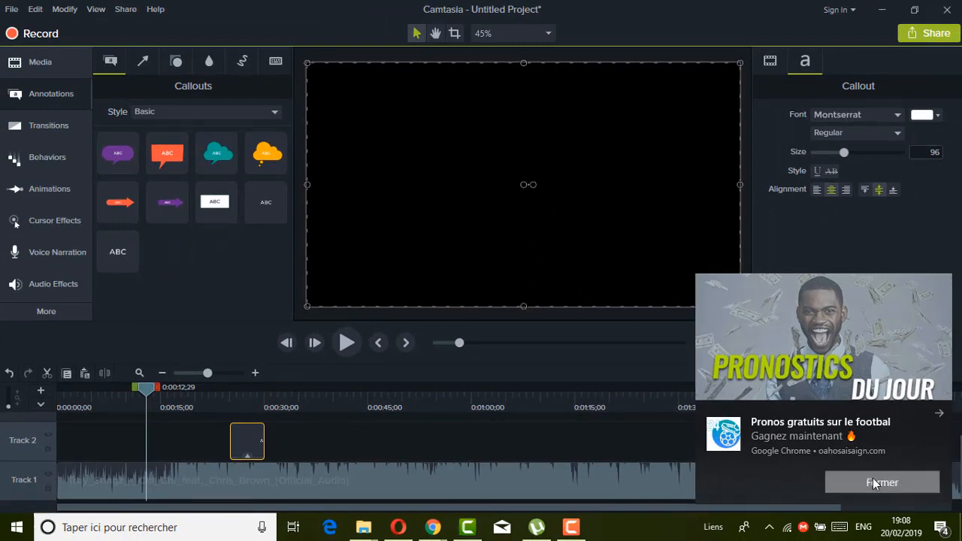
left_click(874, 481)
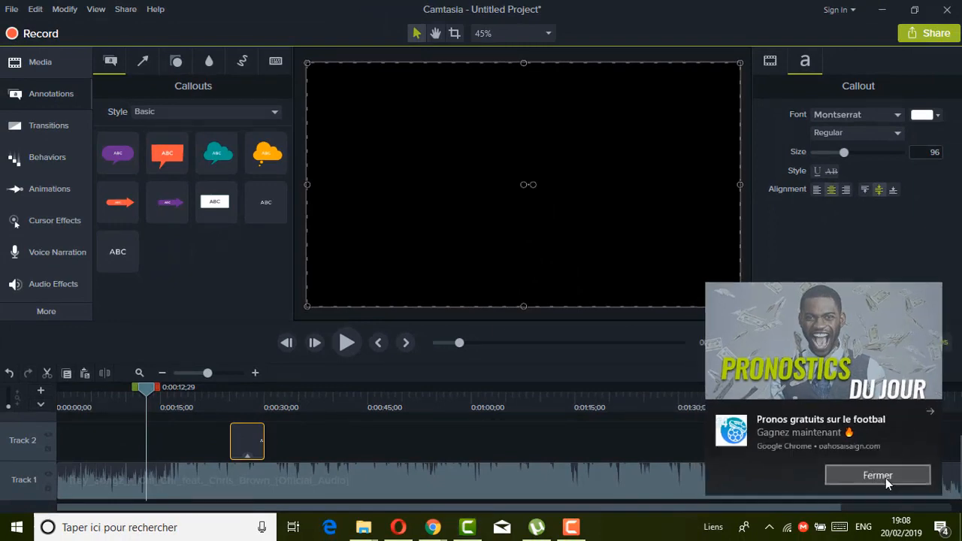
left_click(940, 527)
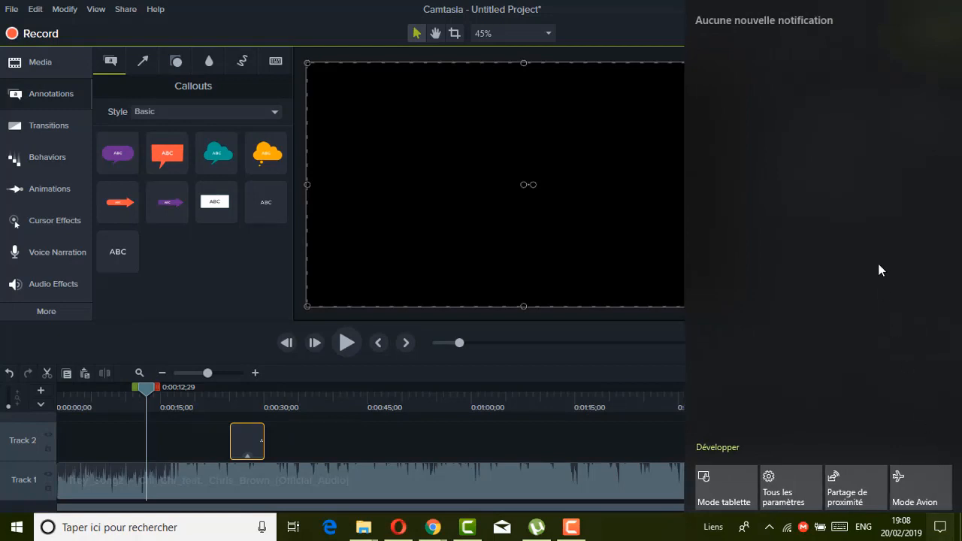
left_click(909, 447)
left_click(637, 536)
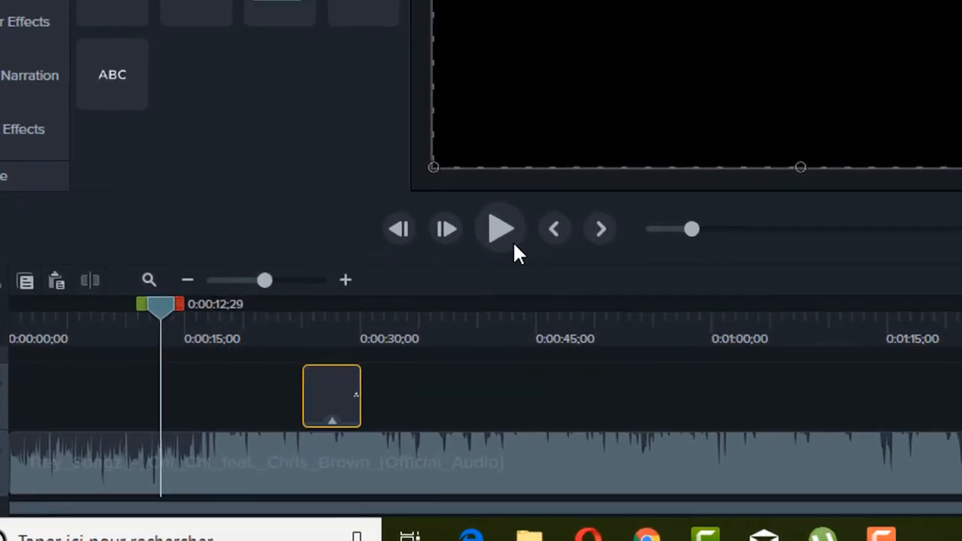
Step: Listen to the verse, set the playhead to 0:00:13;09, and make the Track 2 text callout span from there to about 37 seconds
left_click(512, 229)
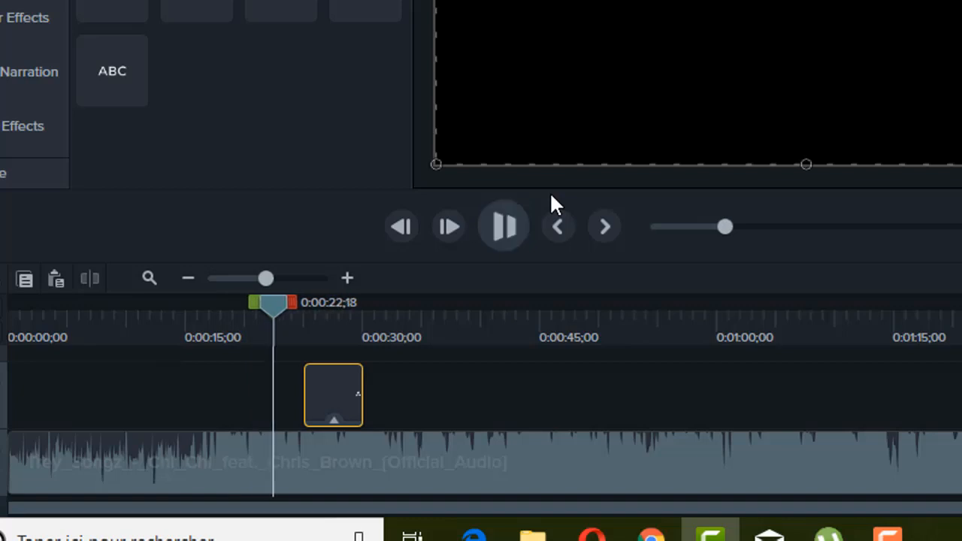
key("space")
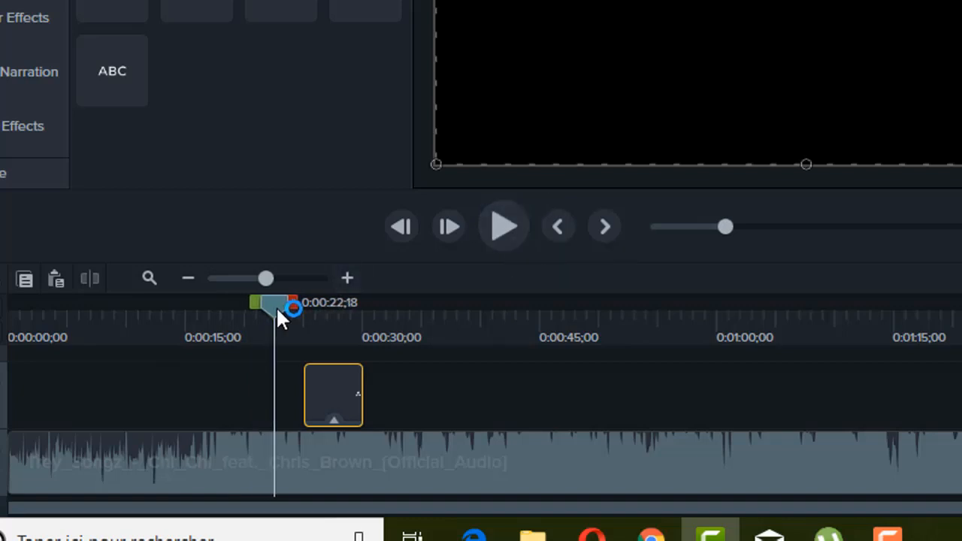
left_click_drag(277, 310, 169, 327)
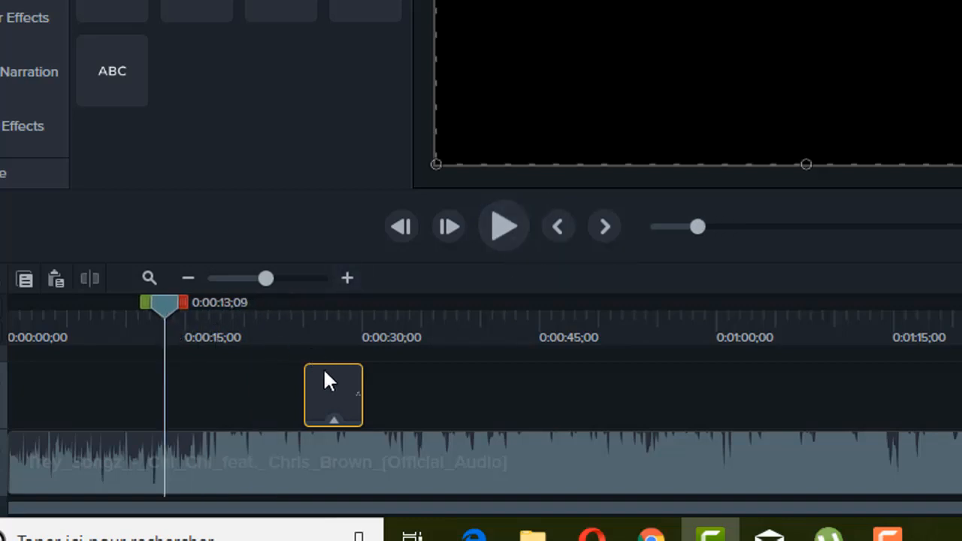
left_click_drag(325, 384, 448, 383)
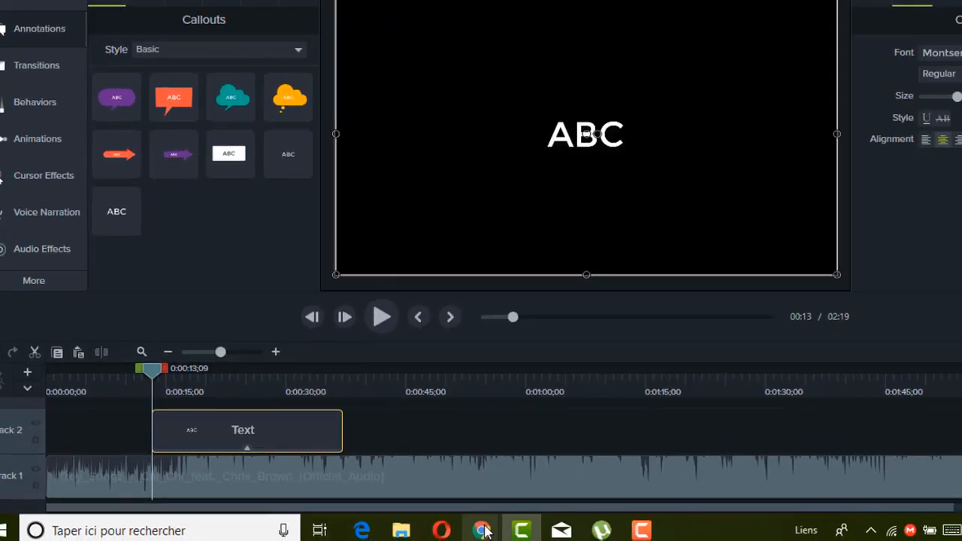
Step: Copy the lyrics from "Pull up in that Bentley GT" to "Ride them chi chis" in Chrome and replace the Camtasia callout's ABC text with them
mouse_move(485, 531)
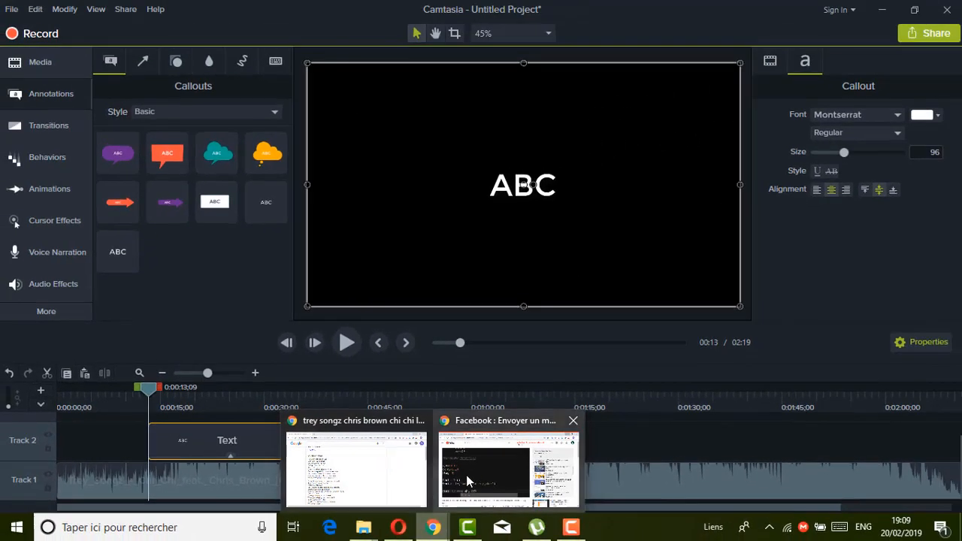
left_click(395, 481)
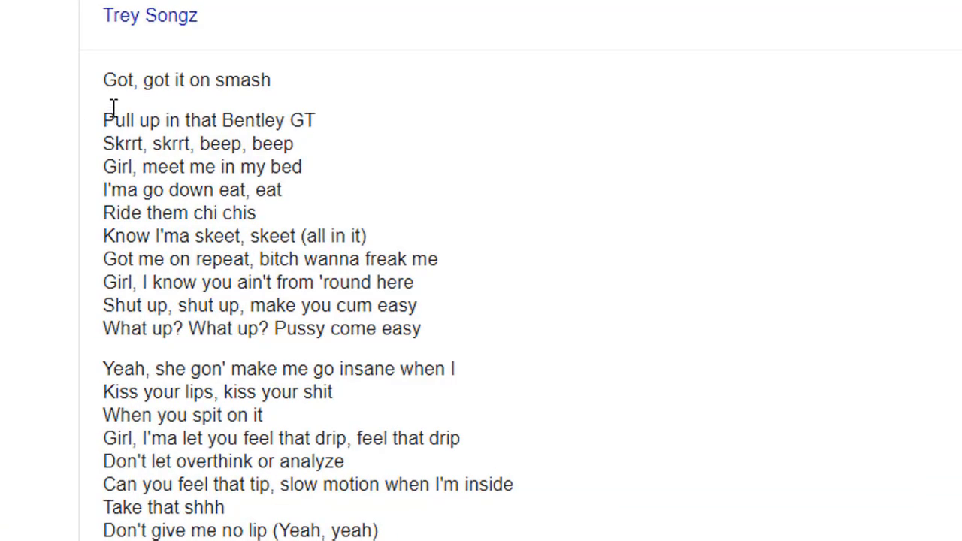
left_click_drag(103, 120, 272, 209)
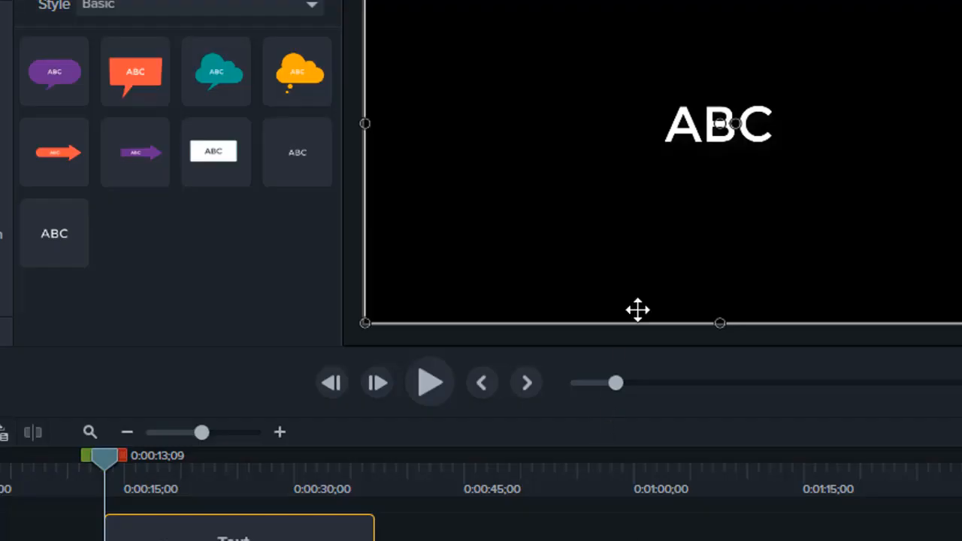
double_click(779, 133)
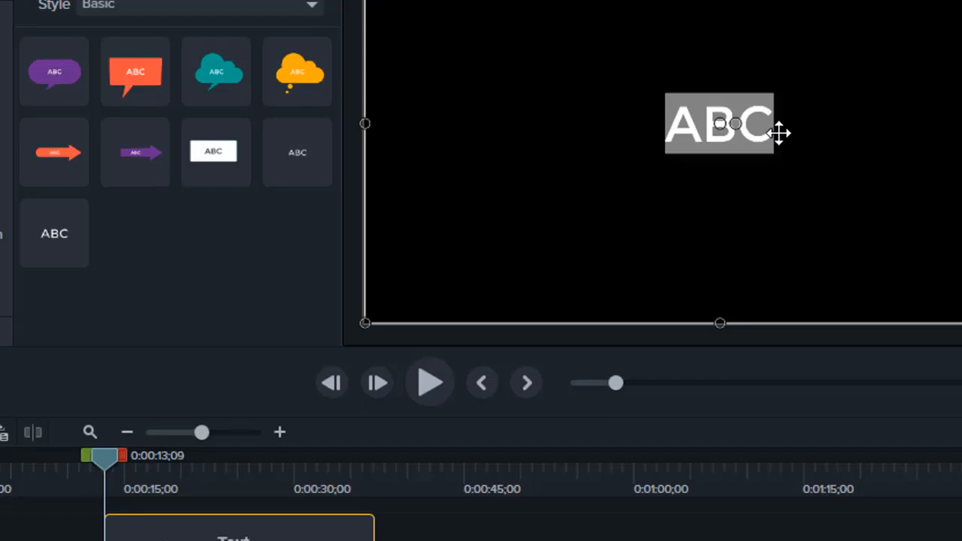
key("ctrl+v")
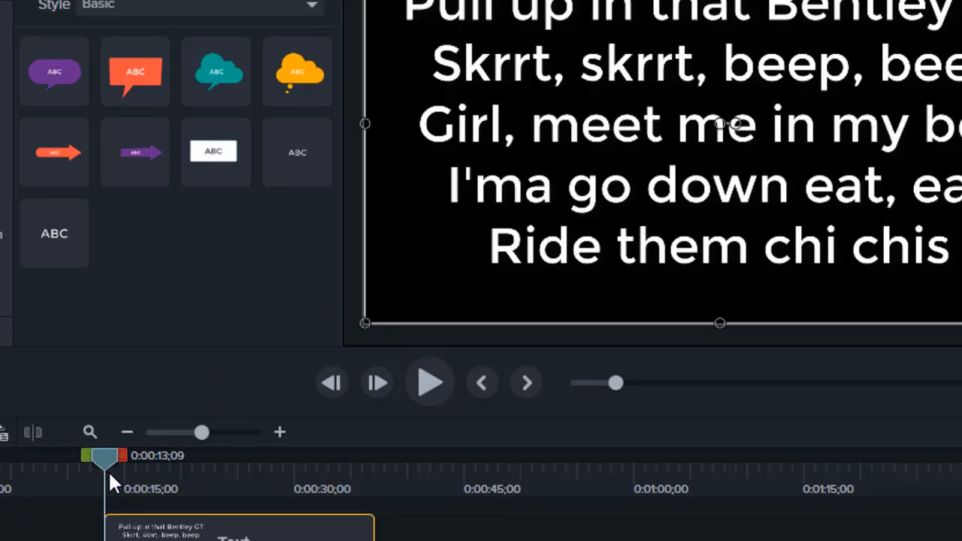
Step: Play the song against the Track 2 lyric callout and shift the callout to start at about 17 seconds
left_click_drag(109, 470, 74, 467)
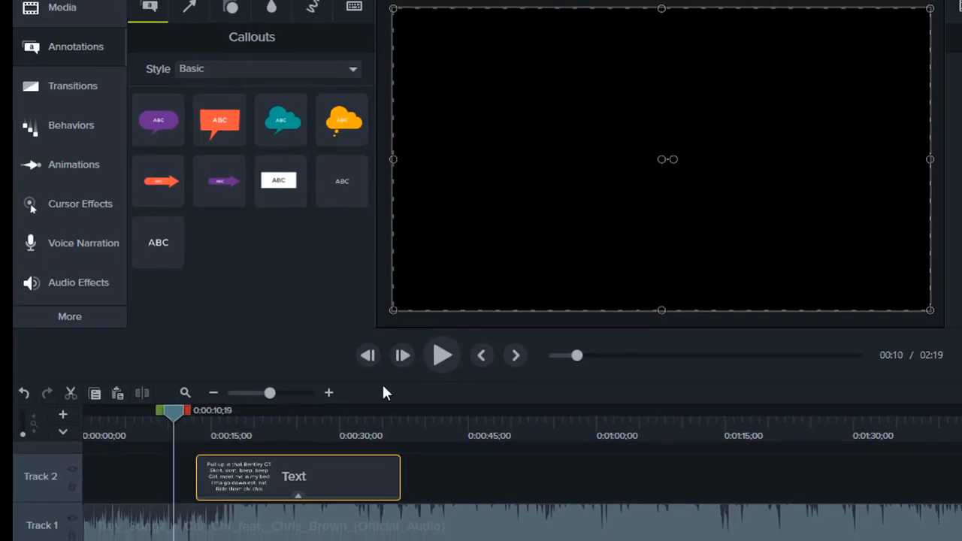
left_click(446, 356)
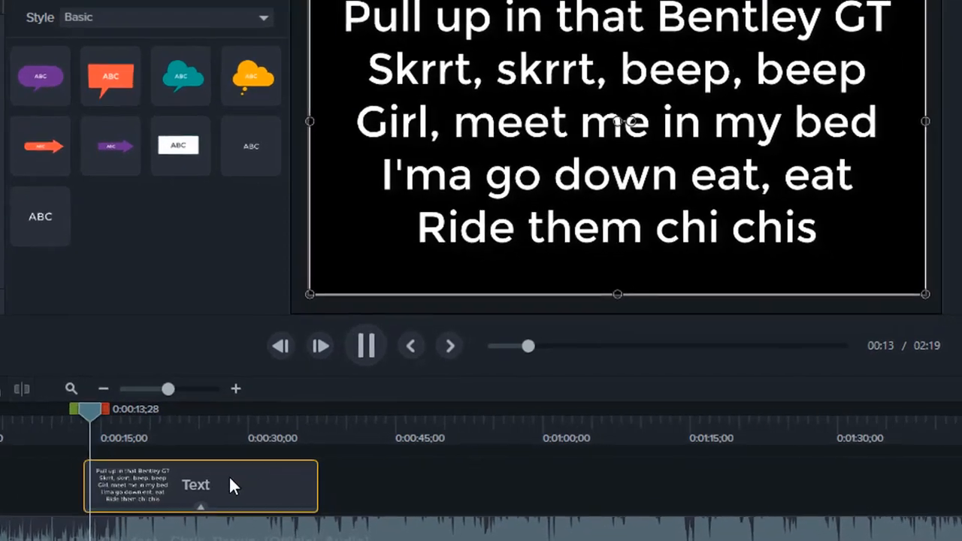
left_click(323, 469)
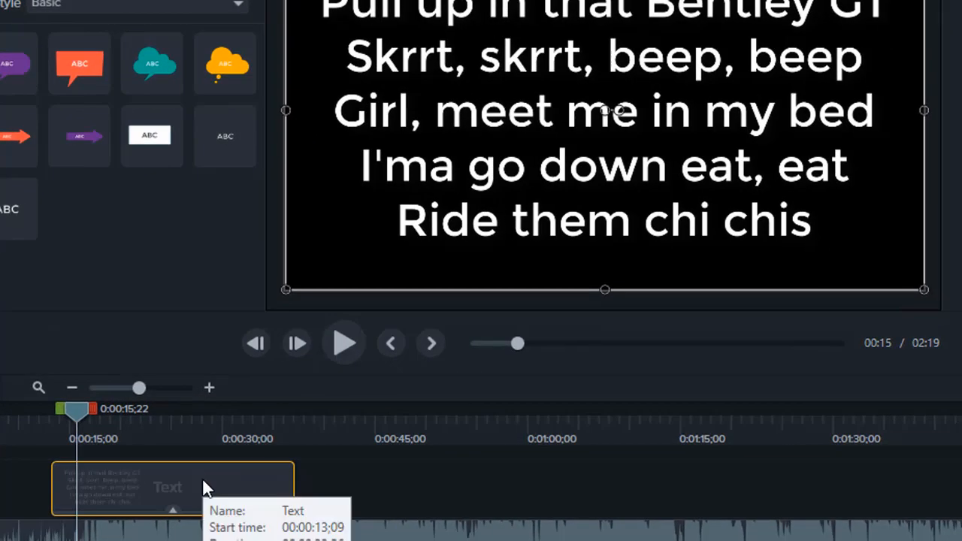
left_click_drag(205, 487, 279, 486)
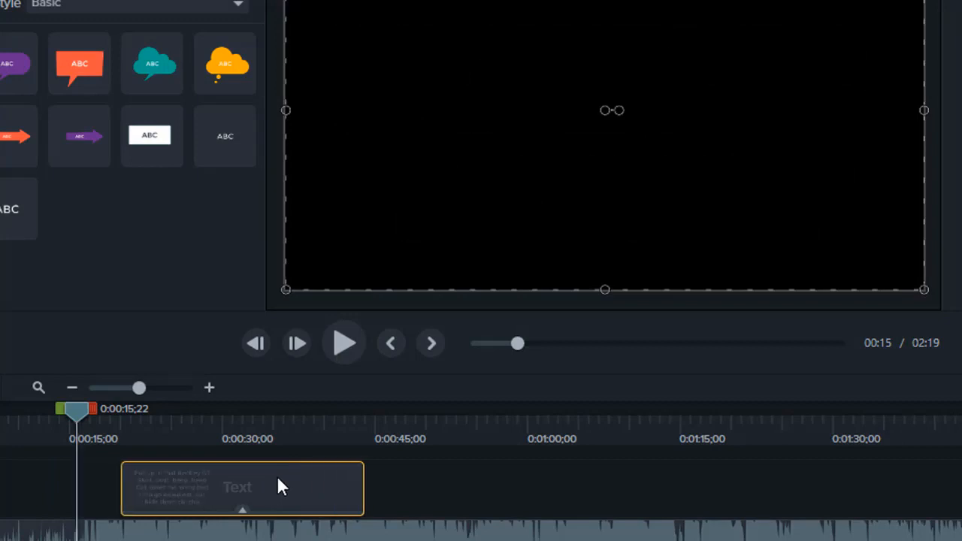
left_click(344, 342)
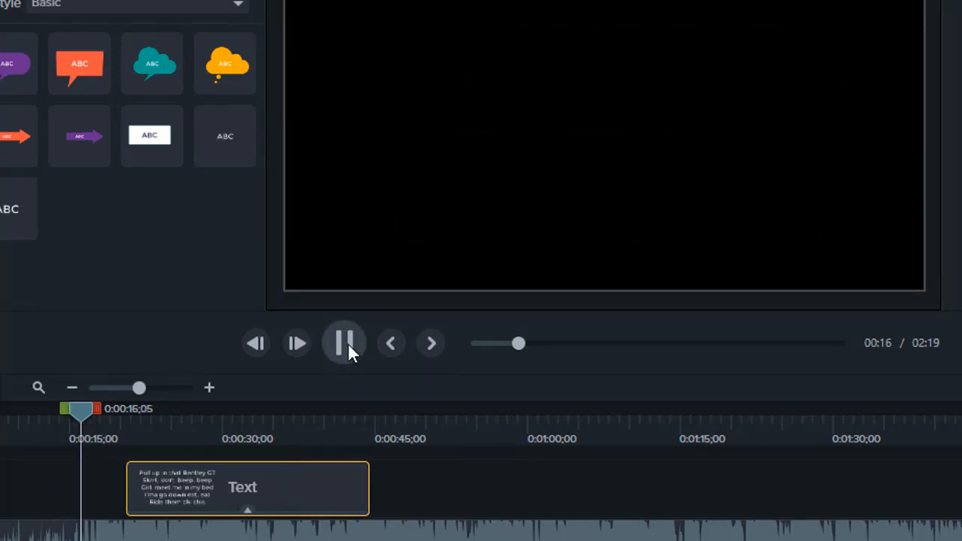
left_click_drag(320, 466, 281, 489)
left_click_drag(94, 408, 47, 409)
left_click(335, 345)
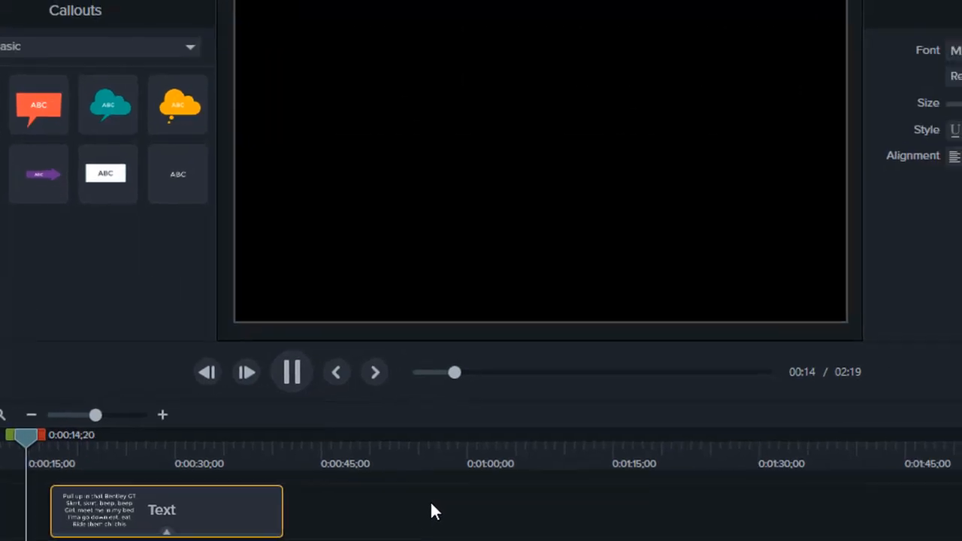
left_click(285, 377)
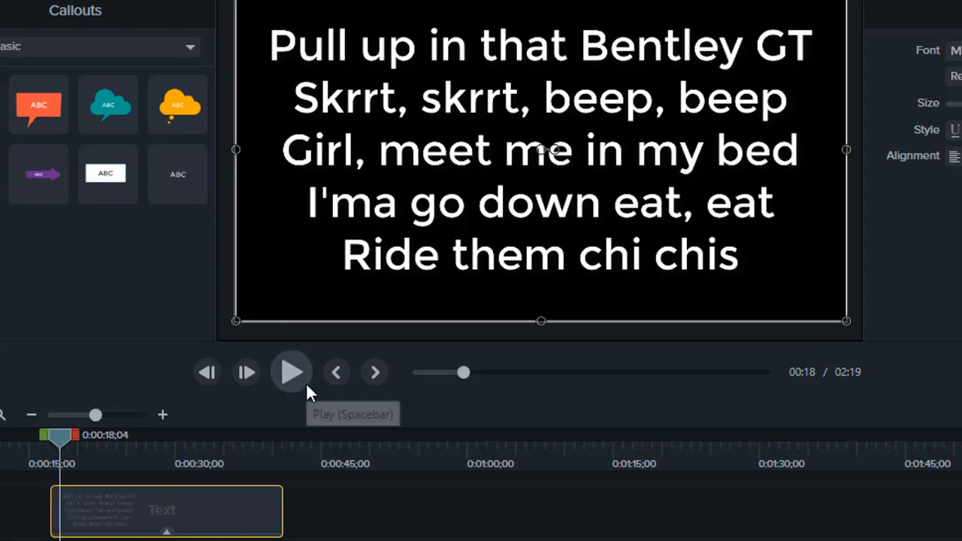
Step: Play on to 0:00:24;15 and shorten the Track 2 lyric callout to end at that point
left_click(306, 385)
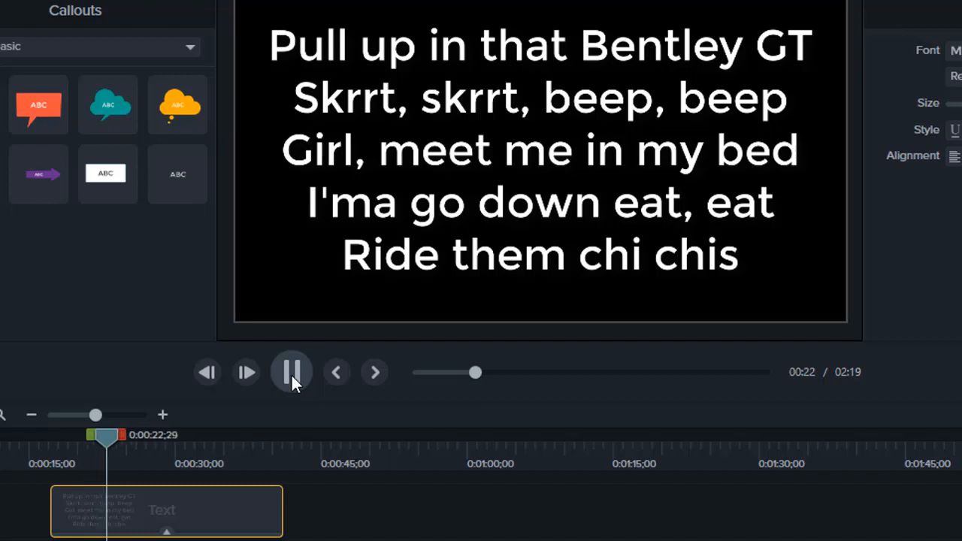
left_click(291, 374)
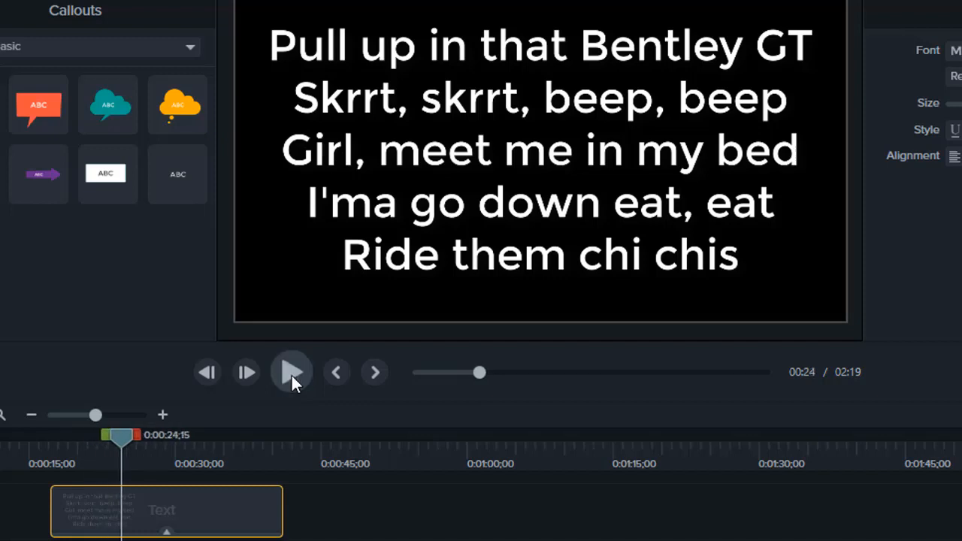
left_click(680, 212)
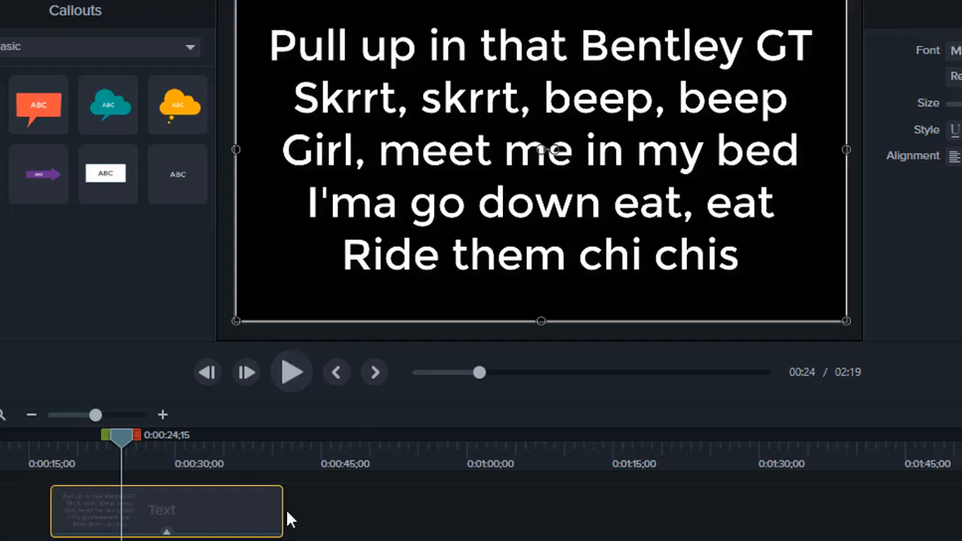
left_click_drag(282, 510, 119, 501)
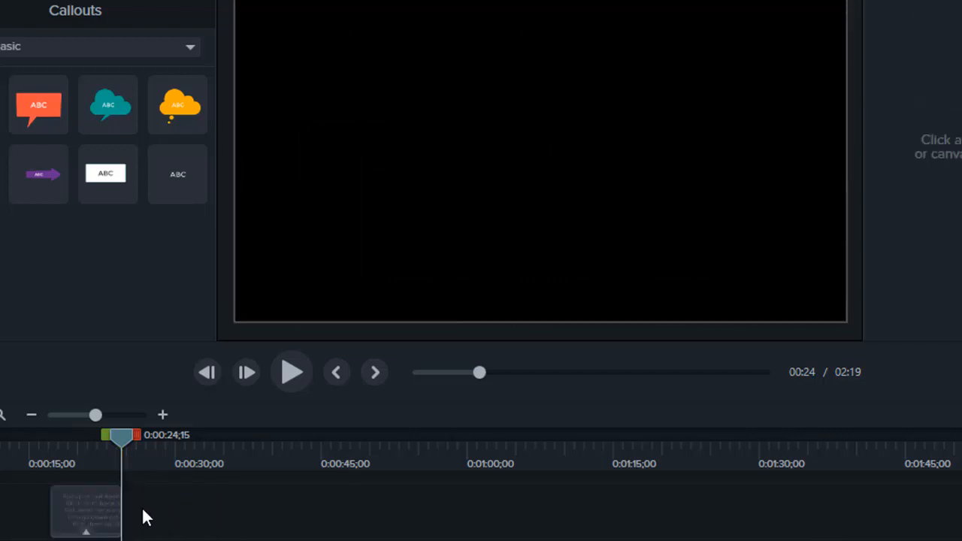
Step: Duplicate the lyric callout on Track 2 and place the copy directly after the original, starting at 0:00:24;15
left_click(103, 513)
right_click(103, 513)
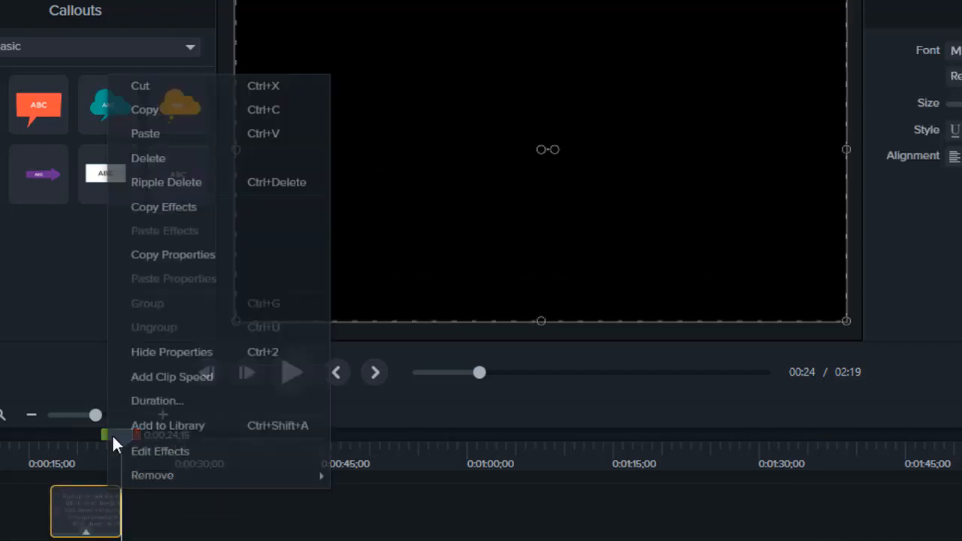
left_click(173, 110)
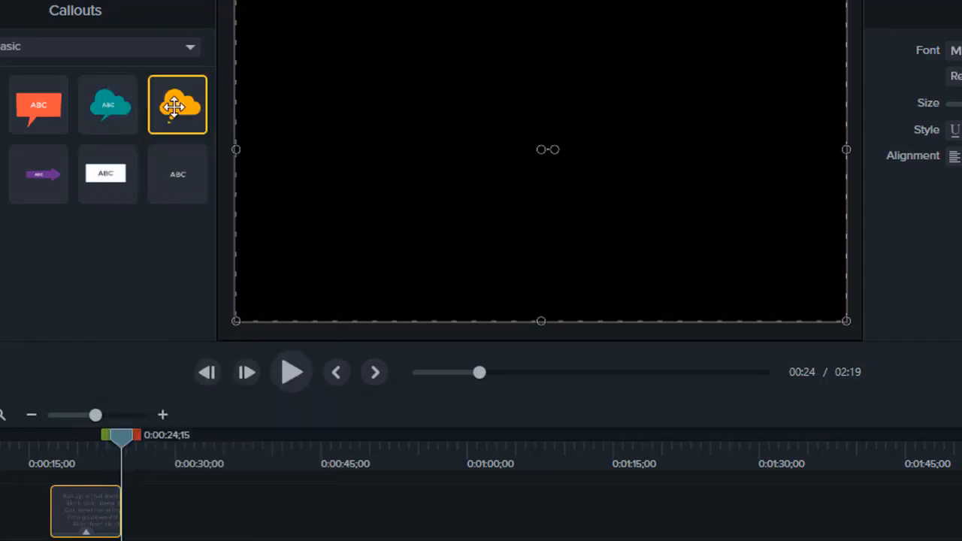
left_click(147, 518)
right_click(146, 519)
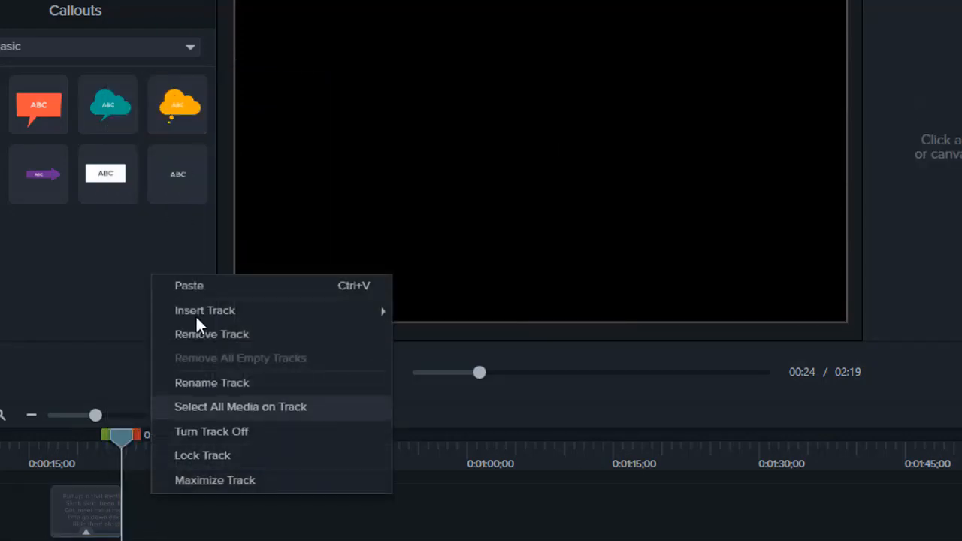
left_click(206, 294)
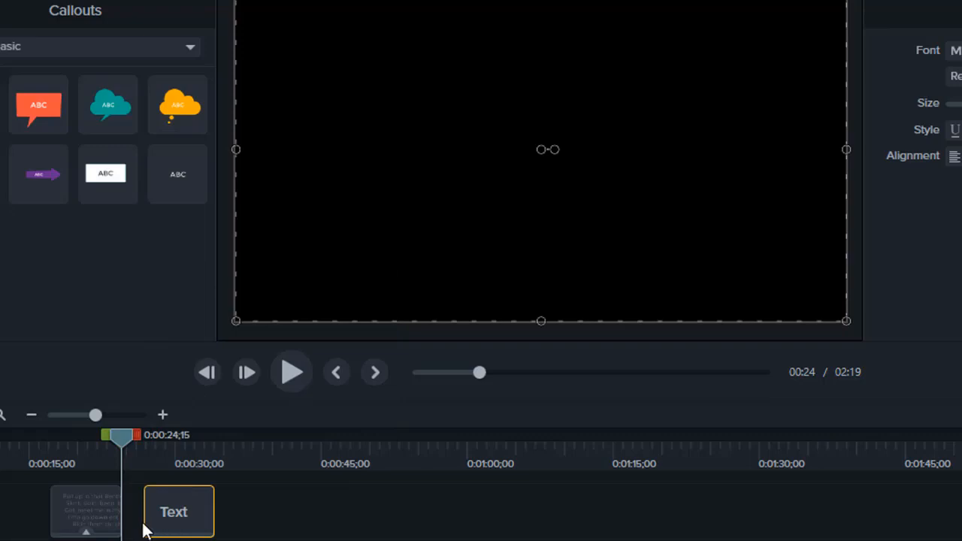
left_click_drag(145, 526, 135, 526)
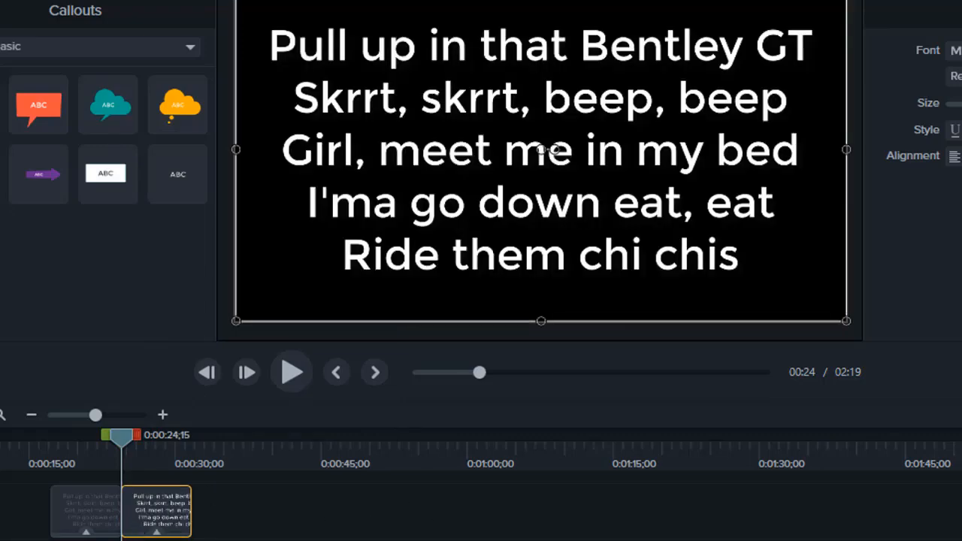
Step: Replace the second callout's text with the browser lyrics from "Know I'ma skeet, skeet (all in it)" to "Girl, I know you ain't from 'round here"
mouse_move(411, 540)
left_click(306, 531)
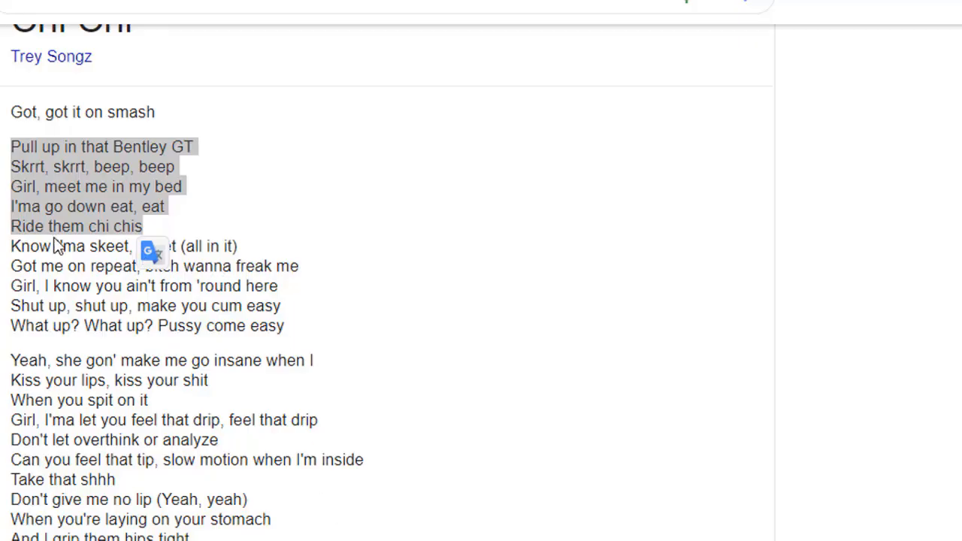
left_click_drag(11, 247, 295, 288)
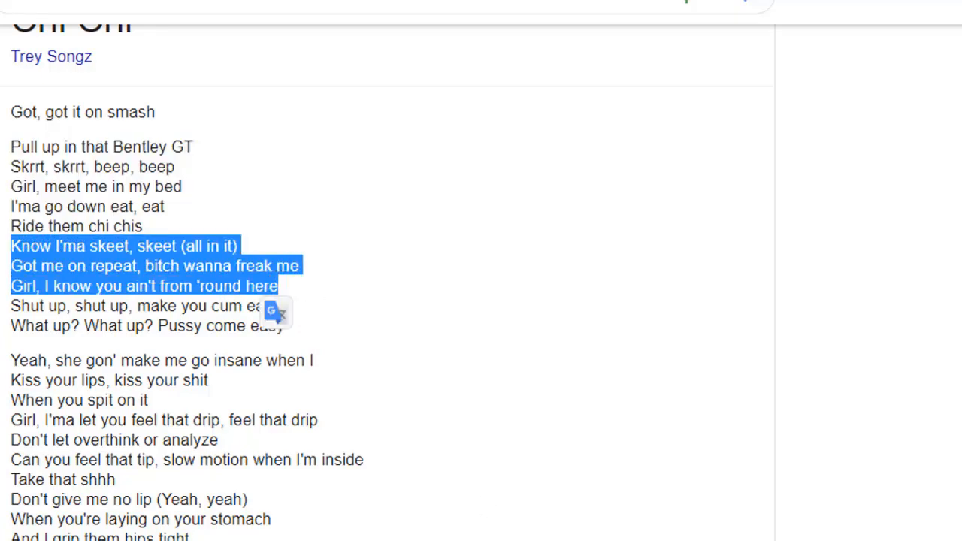
left_click(465, 540)
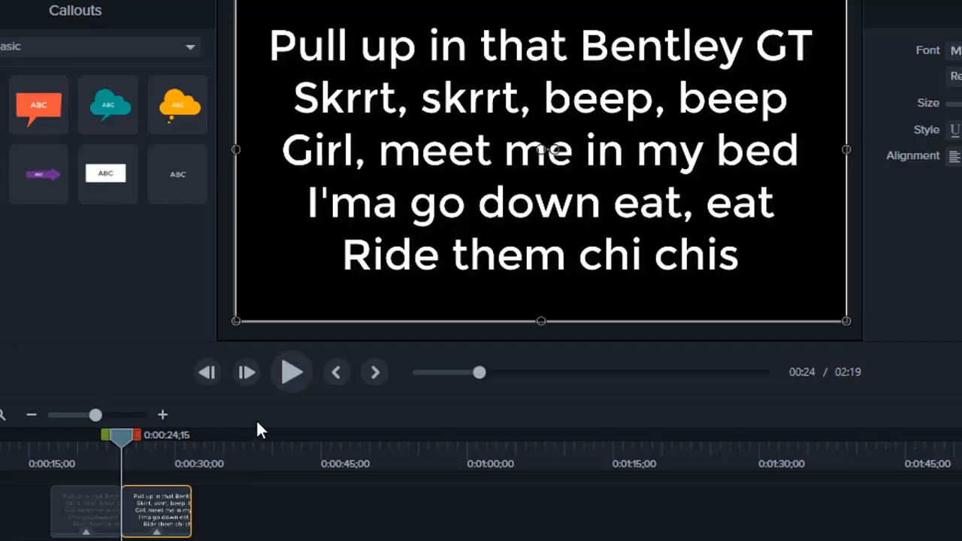
double_click(514, 201)
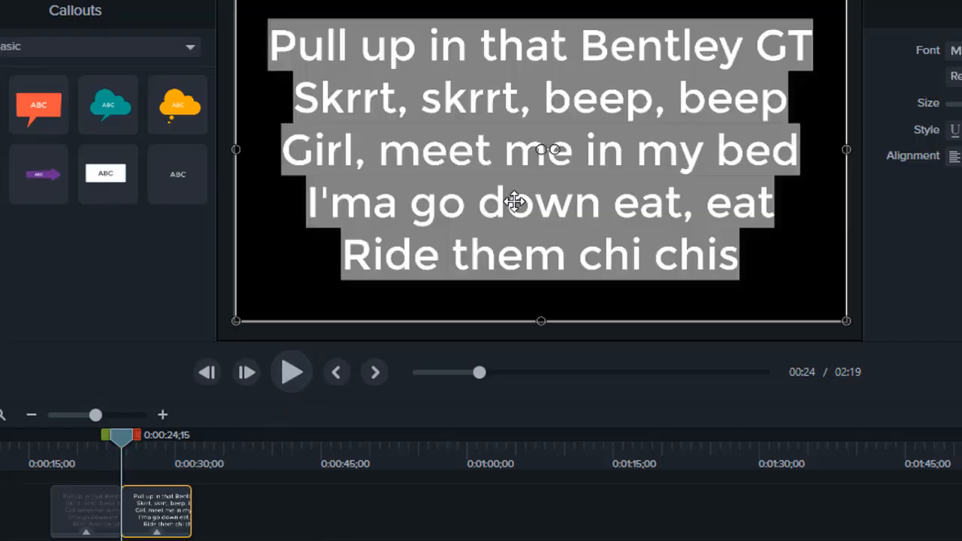
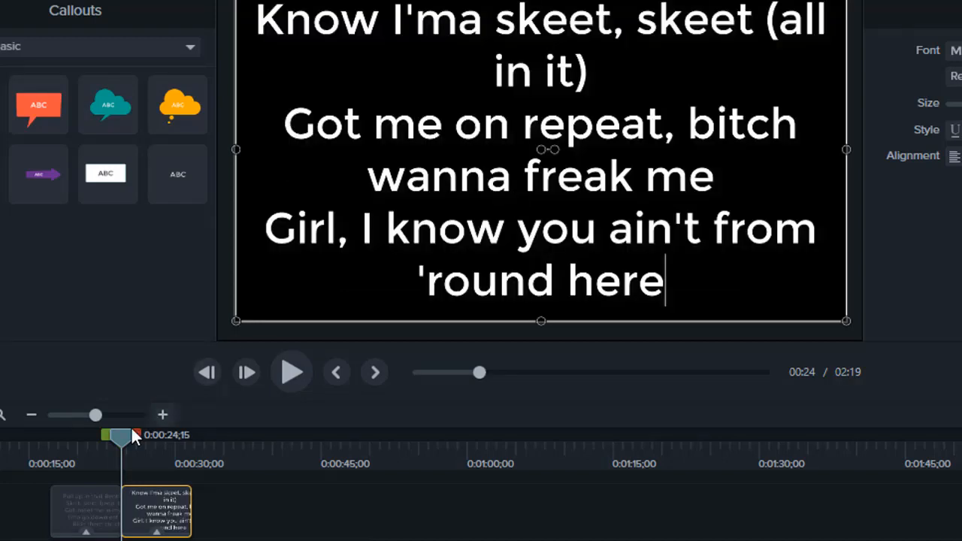
Step: Play the song from 0:00:23;05 to about 27 seconds to check the change between the two lyric callouts
left_click_drag(127, 431, 111, 434)
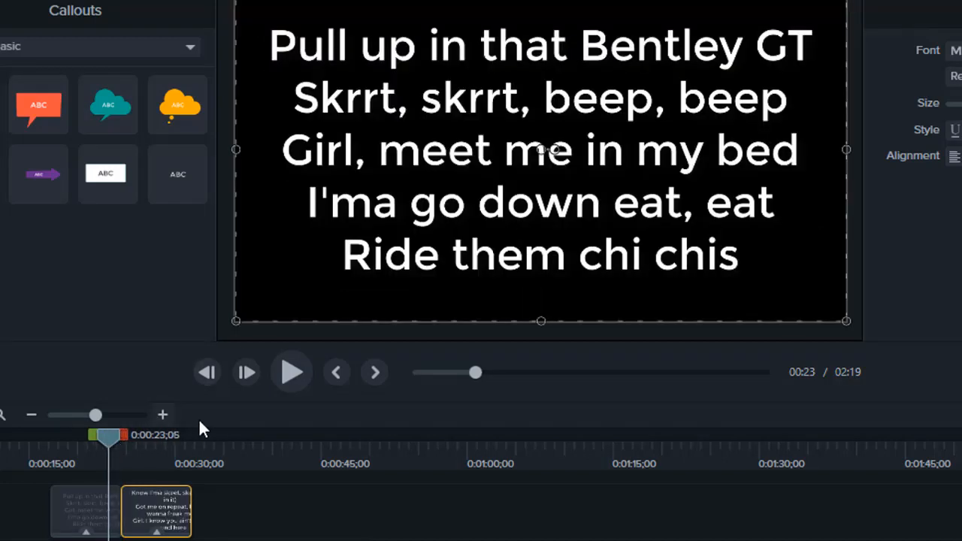
left_click(285, 372)
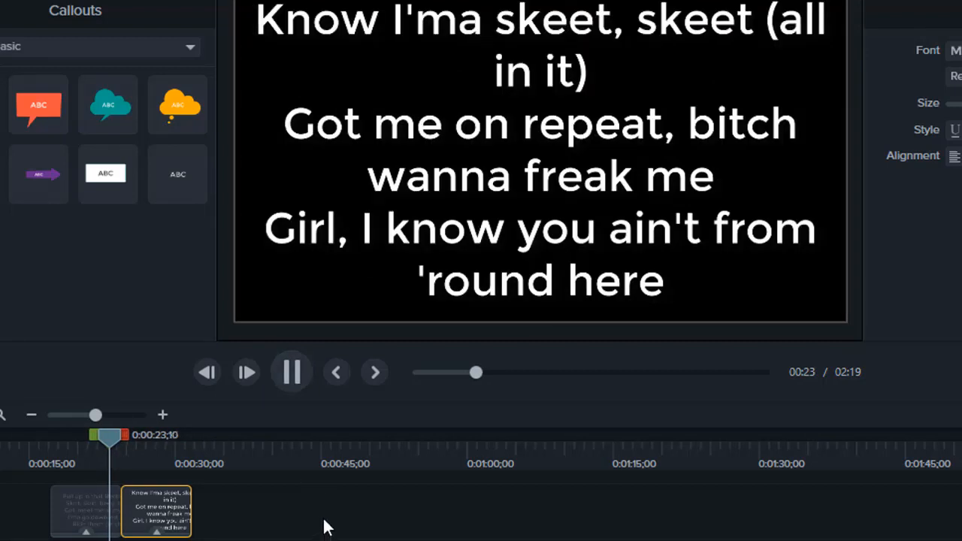
left_click(298, 328)
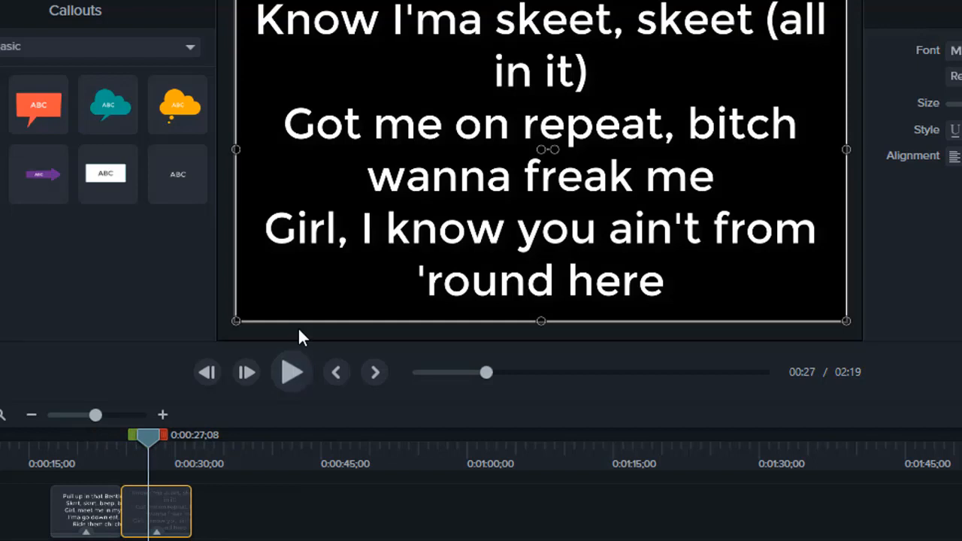
Step: Paste another copy of the lyric callout on Track 2 and place it directly after the second callout
left_click(269, 507)
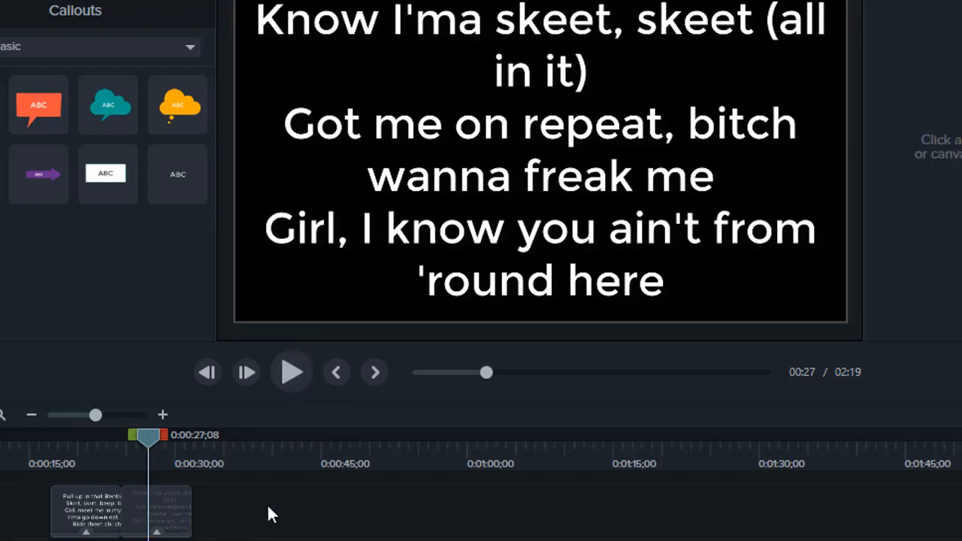
right_click(225, 498)
left_click(267, 276)
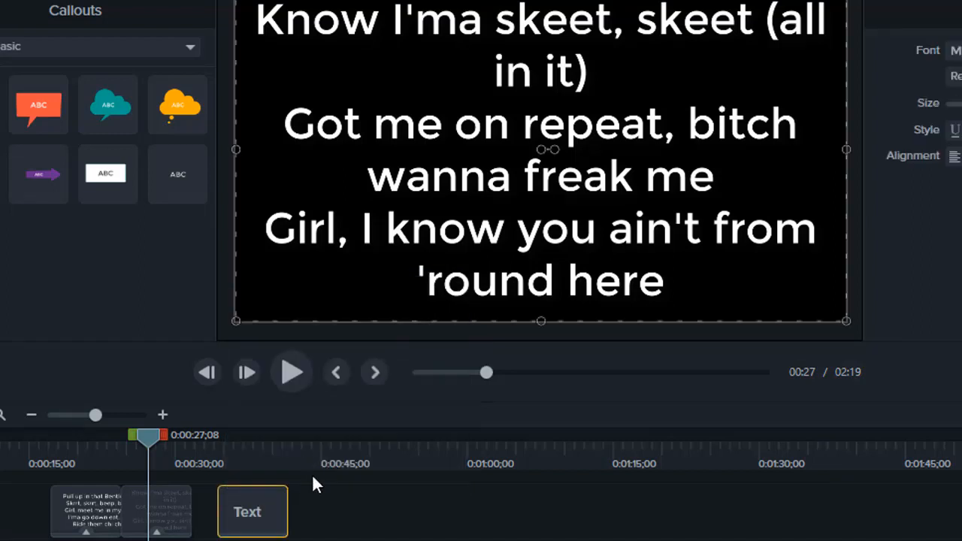
left_click_drag(239, 515, 212, 515)
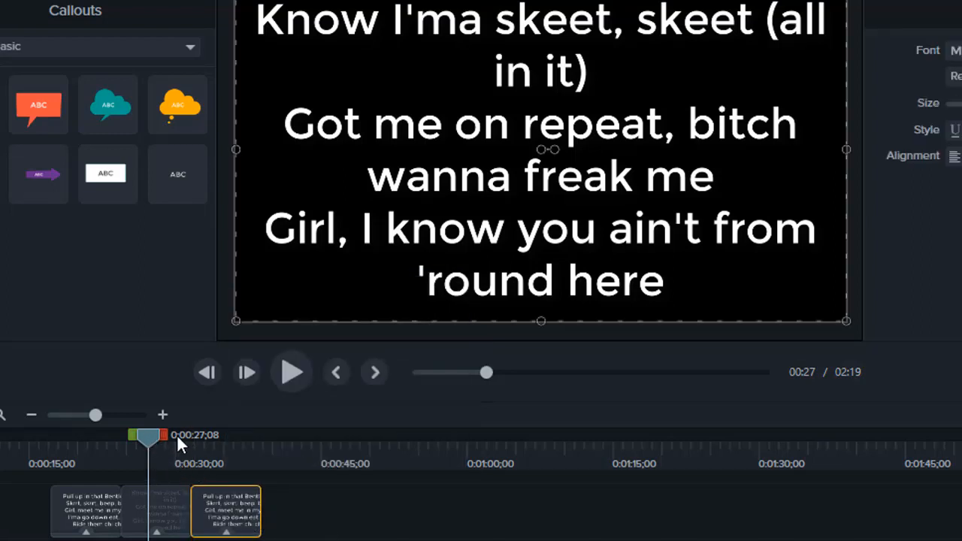
Step: Replace the third callout's text with the two browser lyric lines beginning "Shut up, shut up" and "What up? What up?"
left_click_drag(177, 434, 228, 440)
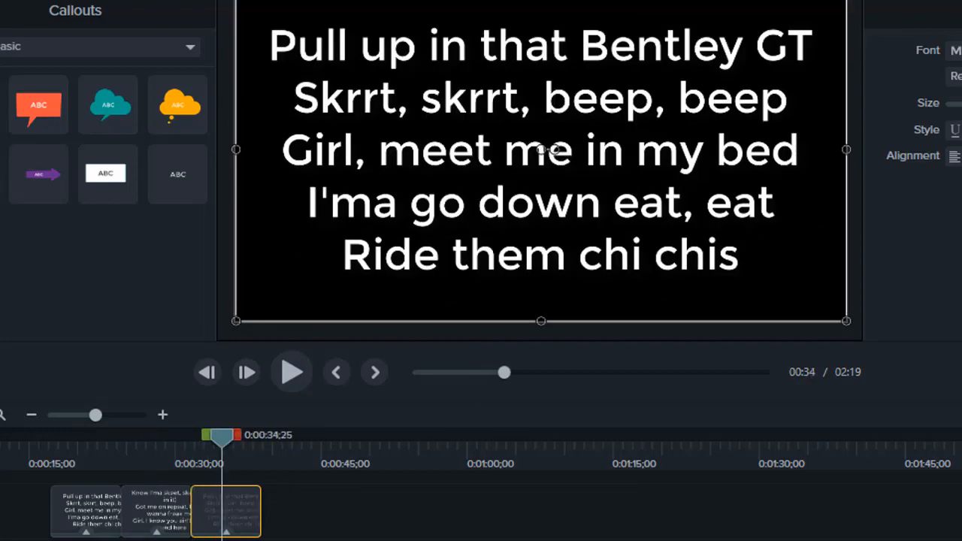
mouse_move(413, 540)
left_click(308, 530)
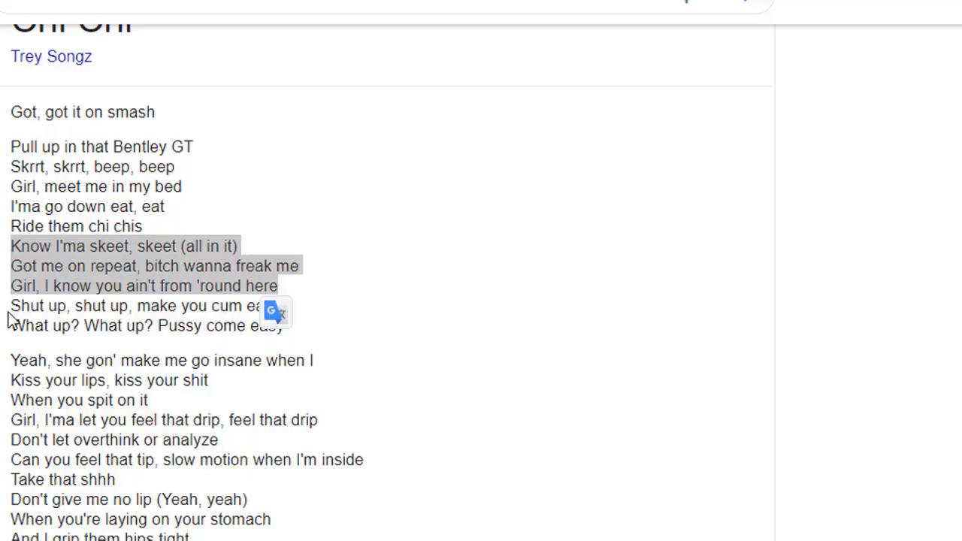
left_click_drag(11, 305, 289, 325)
key("ctrl+c")
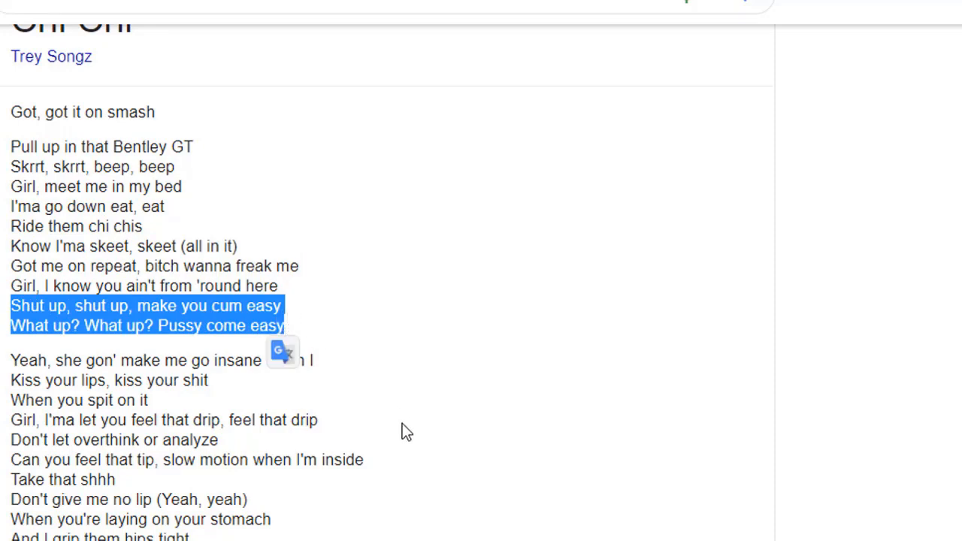
left_click(461, 540)
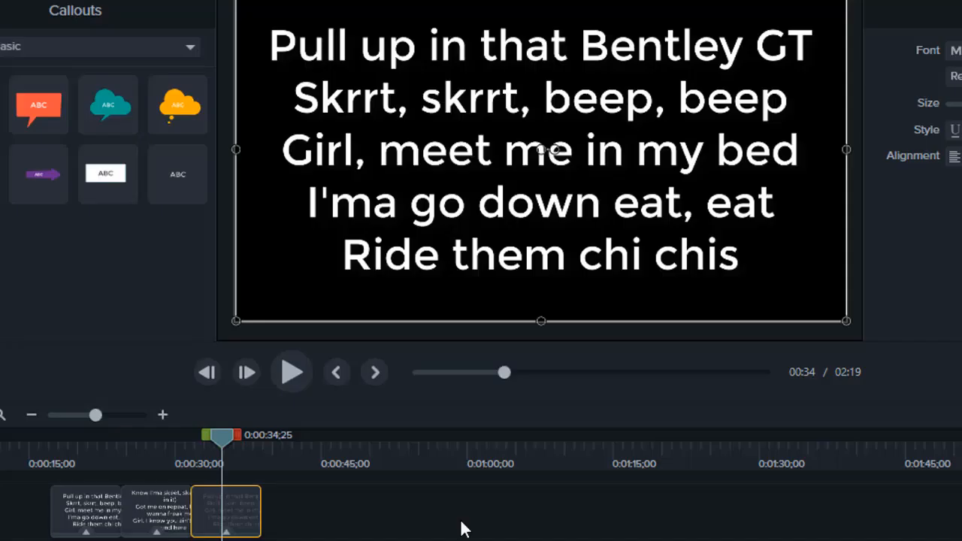
double_click(453, 243)
key("ctrl+v")
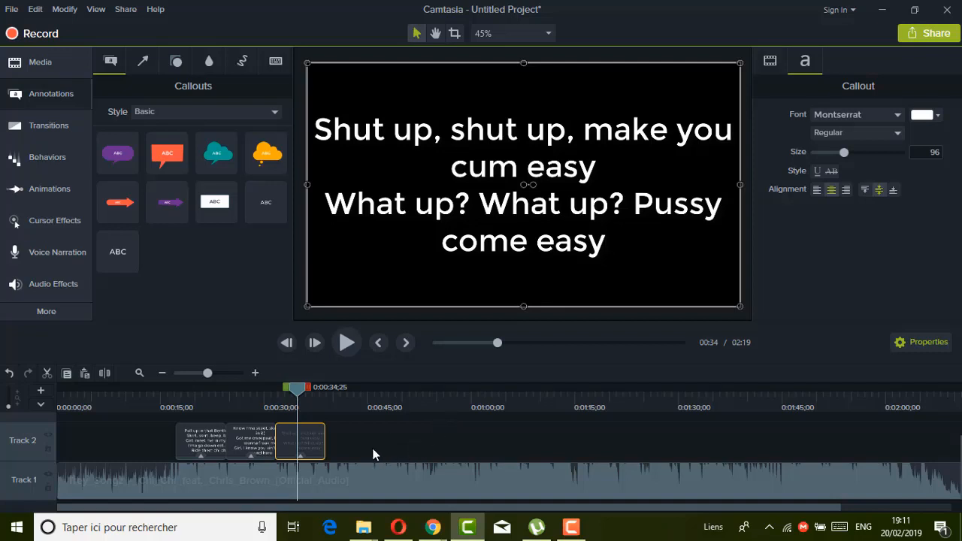
left_click(374, 455)
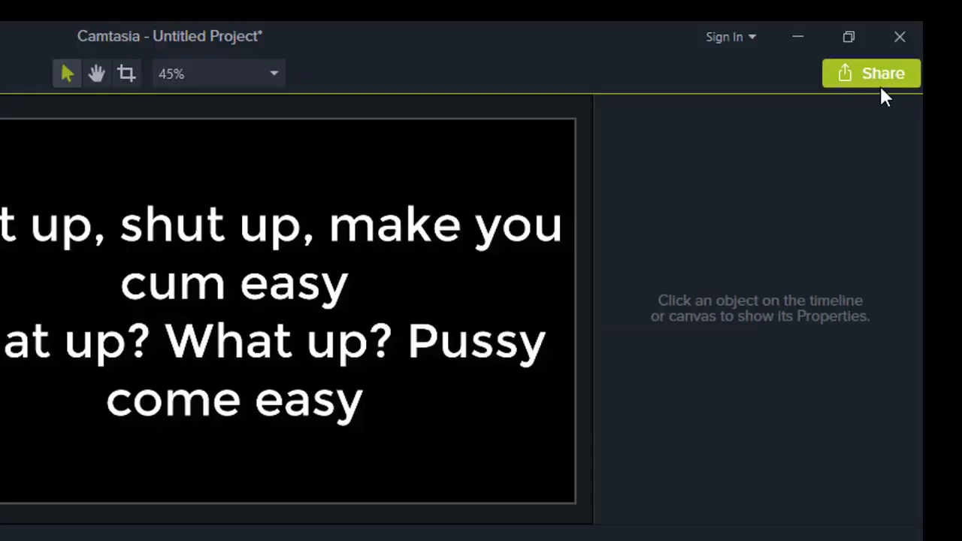
Step: Start exporting the project to a local file using the "MP4 only (up to 720p)" preset
left_click(881, 83)
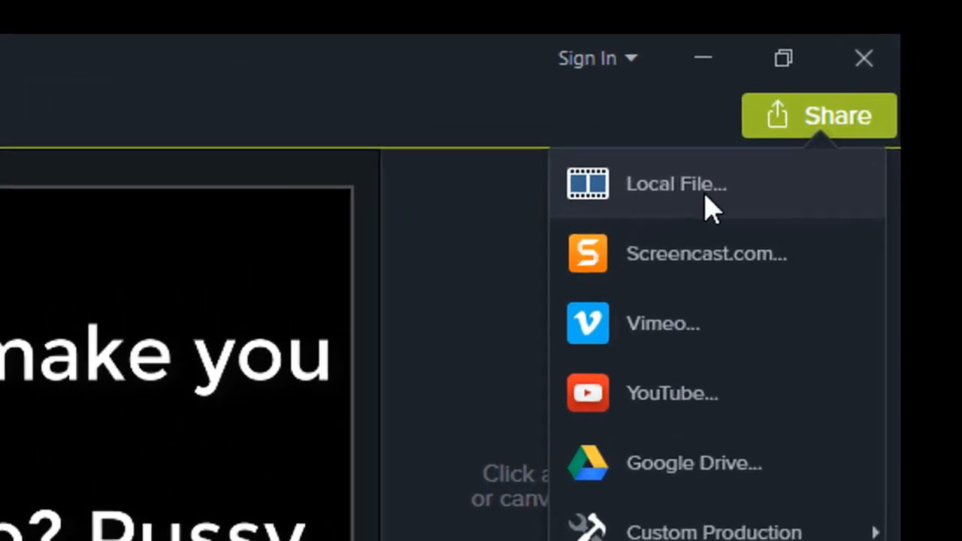
left_click(710, 203)
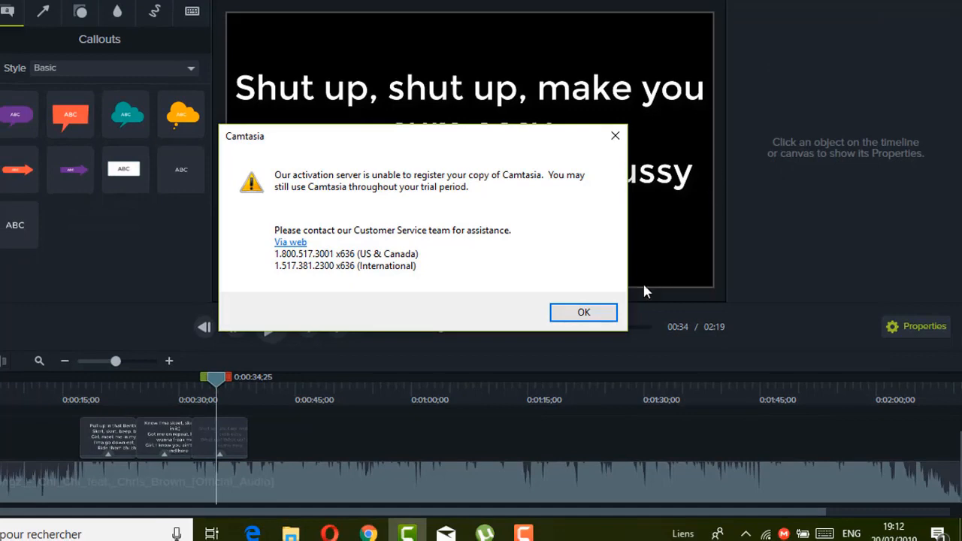
left_click(609, 313)
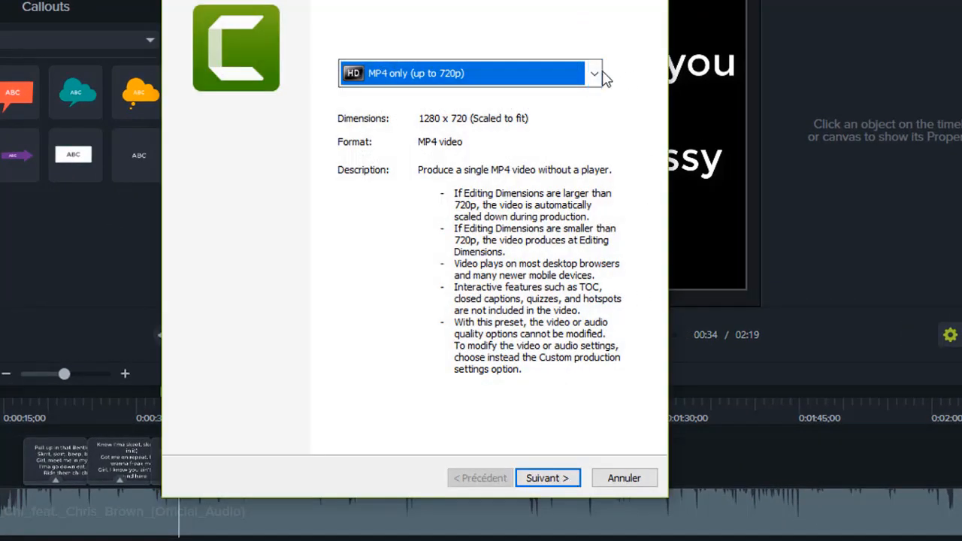
left_click(604, 74)
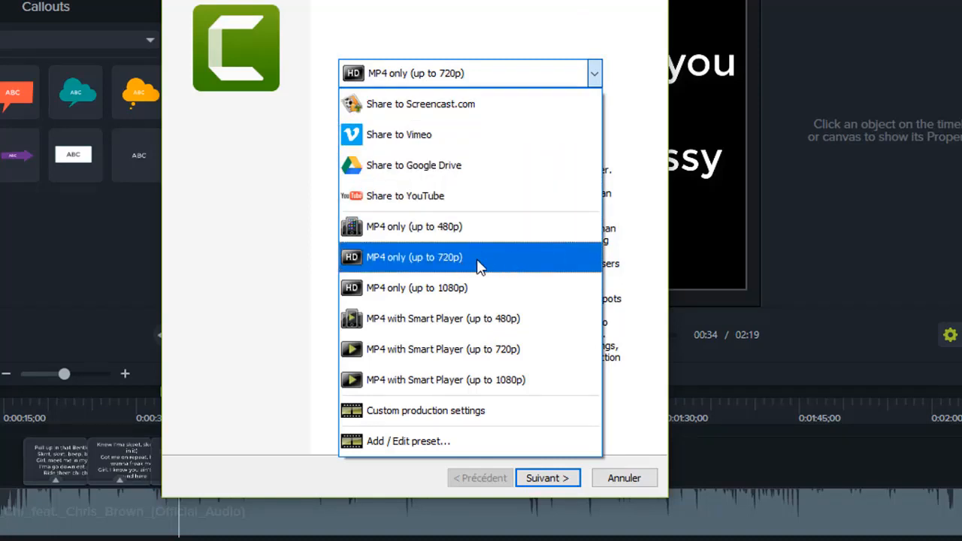
left_click(479, 265)
left_click(555, 479)
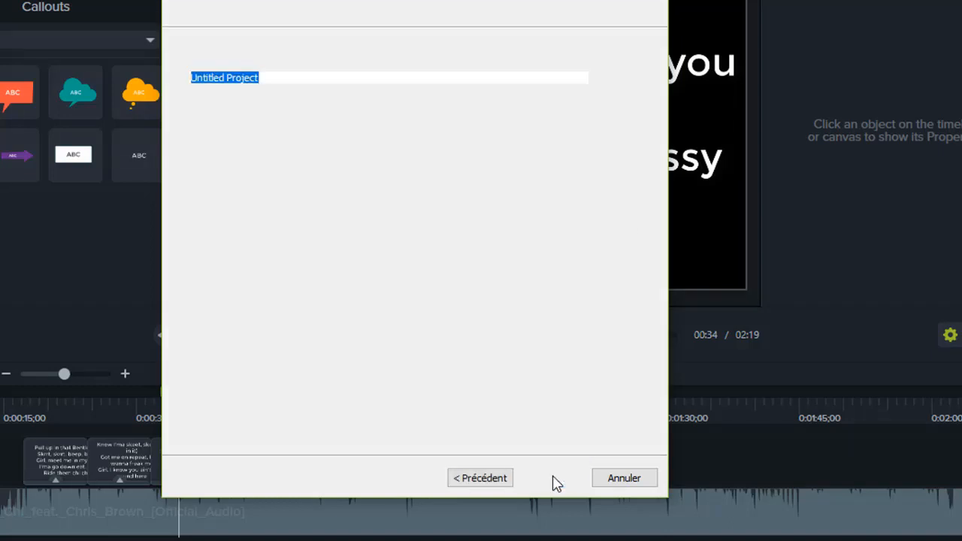
Step: Name the production "parole" and start rendering the video into the preset videos folder
key("BackSpace")
left_click(326, 77)
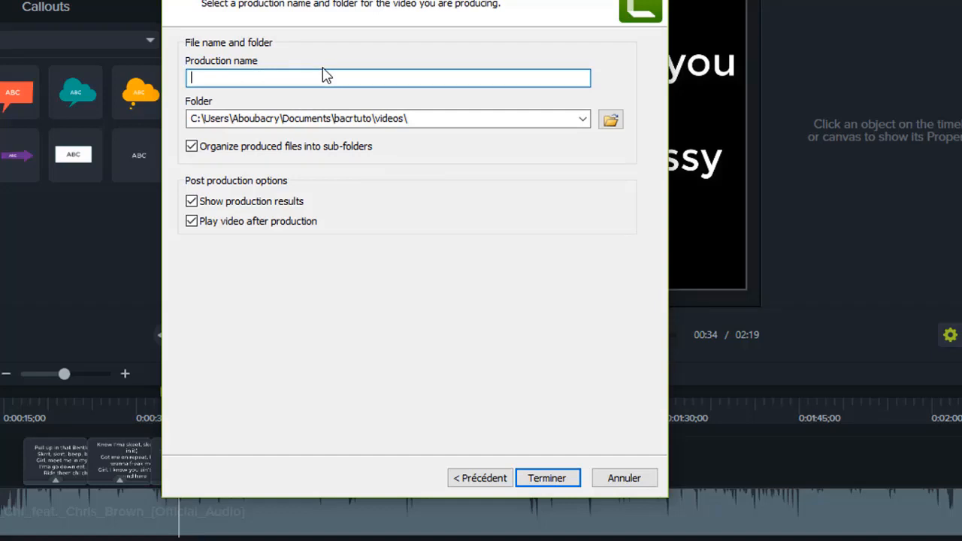
type("parole")
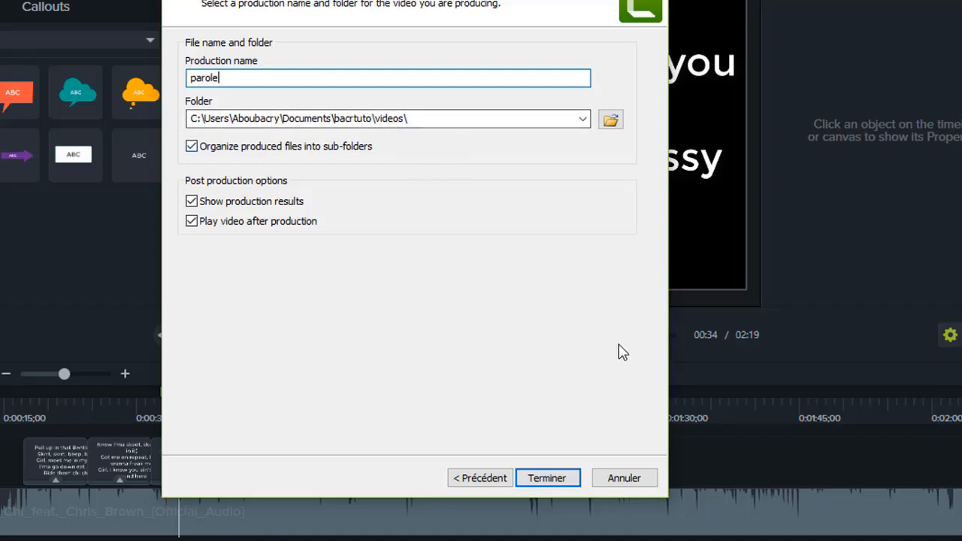
left_click(569, 479)
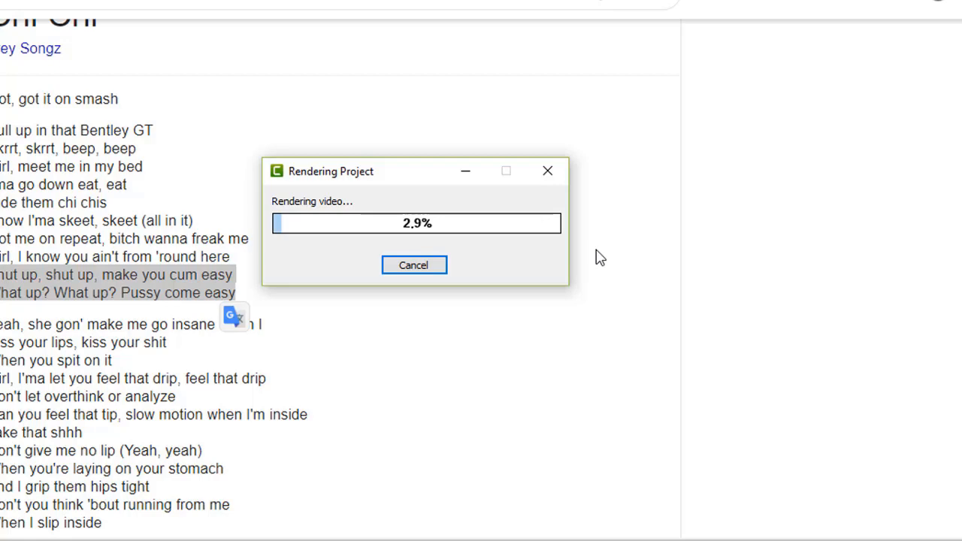
key("alt+Tab")
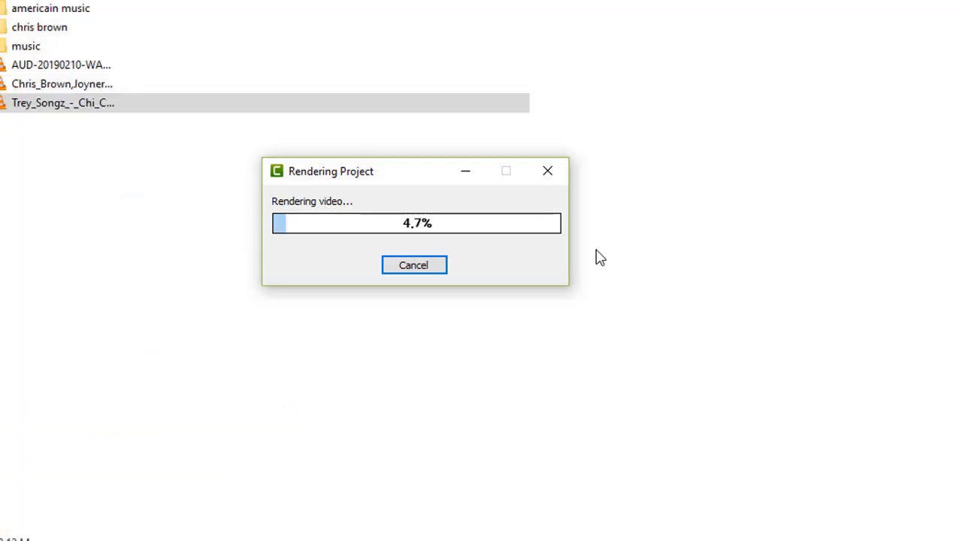